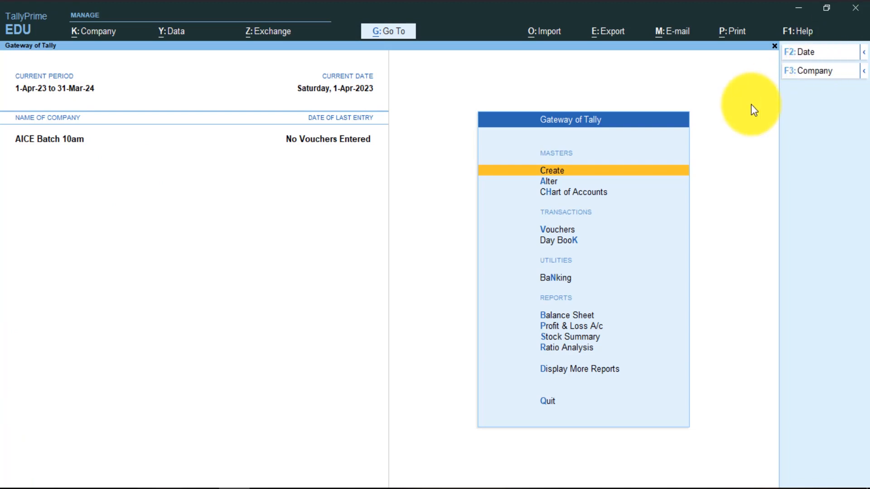
Step: Open the company selection list, look through the available companies, and close it without switching company
key("Up")
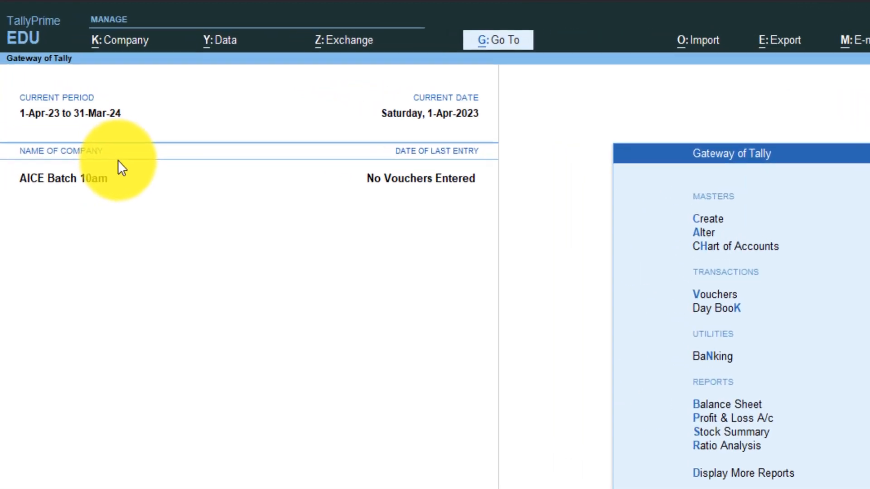
key("alt+k")
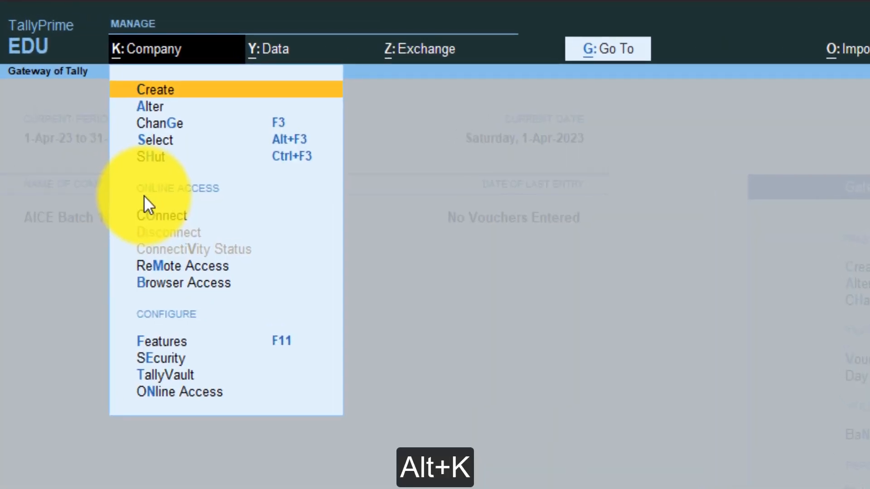
key("Down")
key("Down")
key("Down")
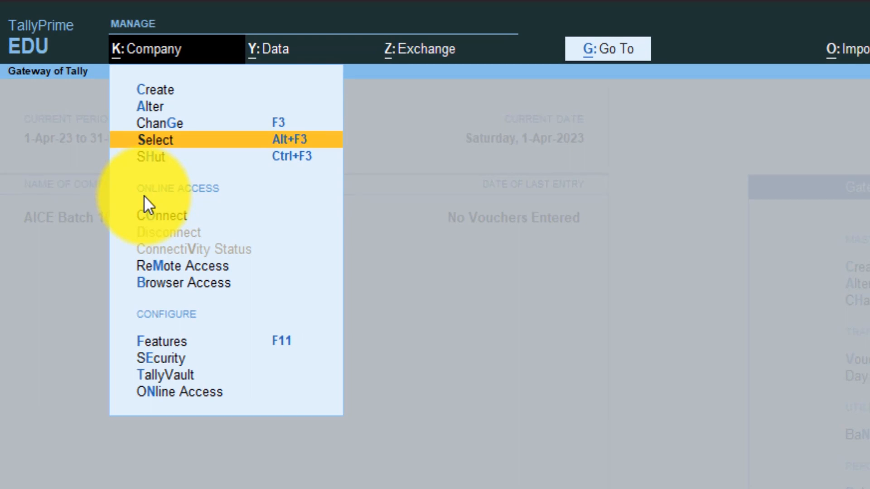
key("alt+F3")
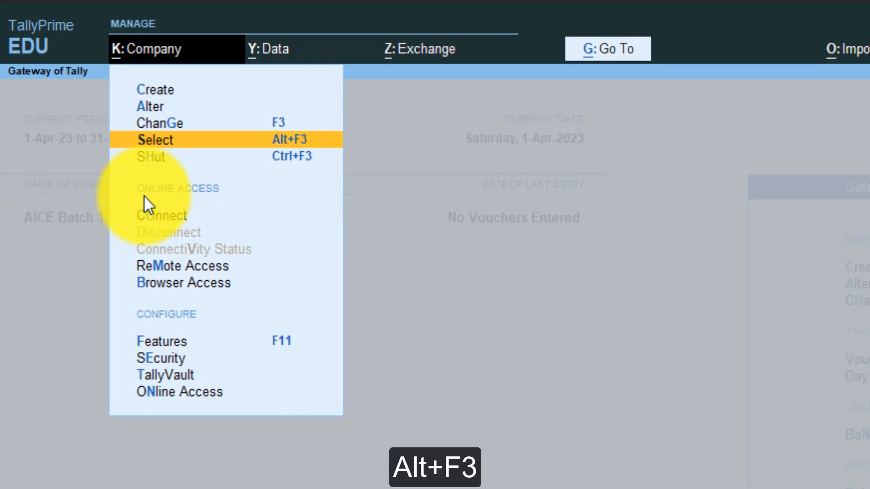
left_click(172, 140)
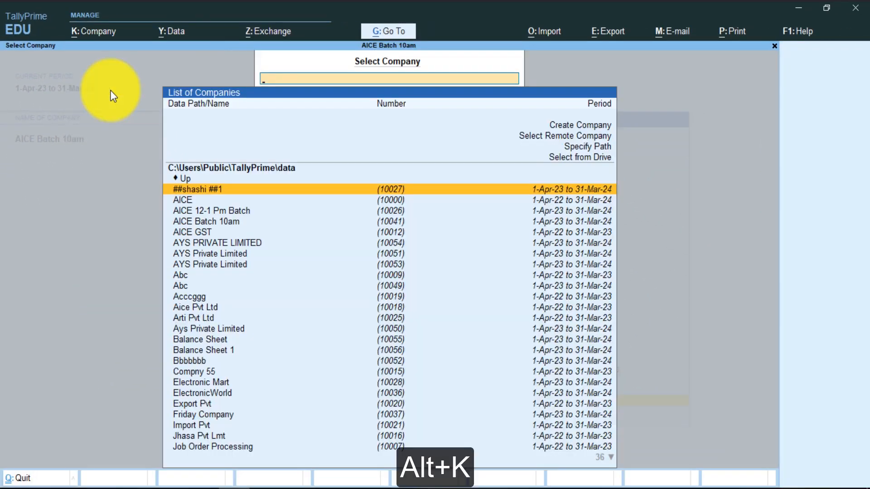
key("Down")
key("Down")
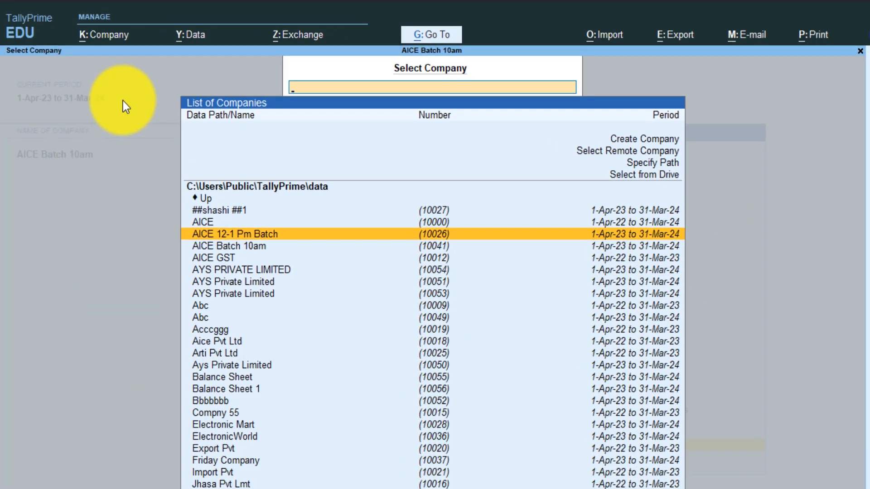
key("Escape")
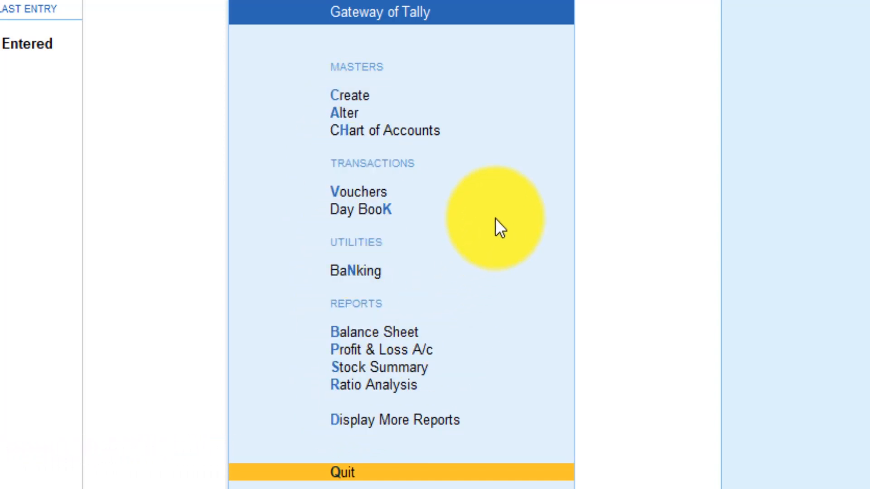
Step: Open the list of masters available for creation, look over the accounting masters, and close the list
key("c")
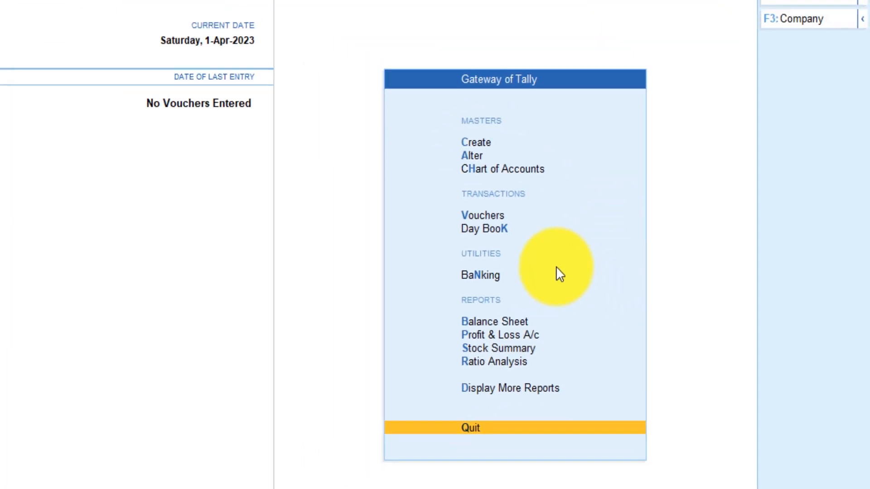
key("c")
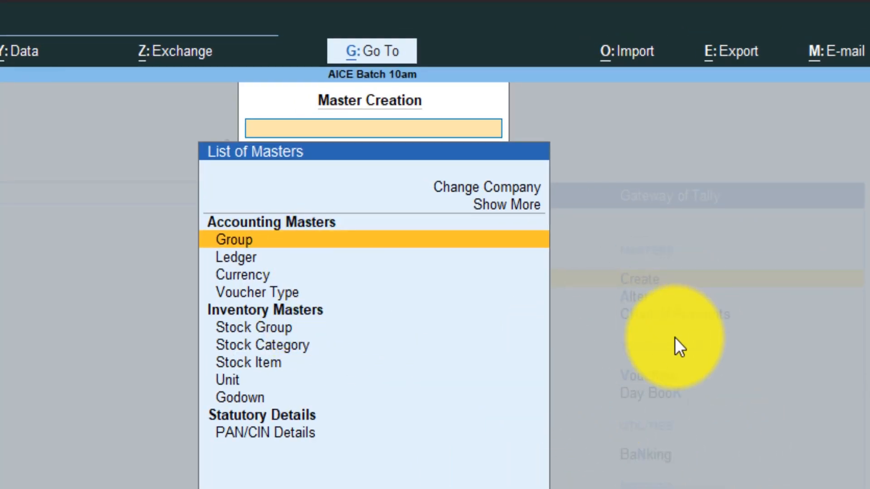
key("Down")
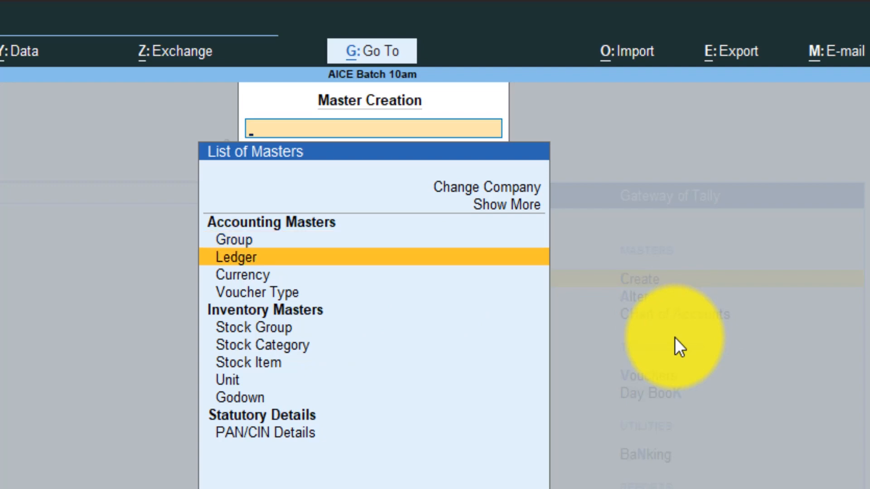
key("Down")
key("Up")
key("Up")
key("Down")
key("Escape")
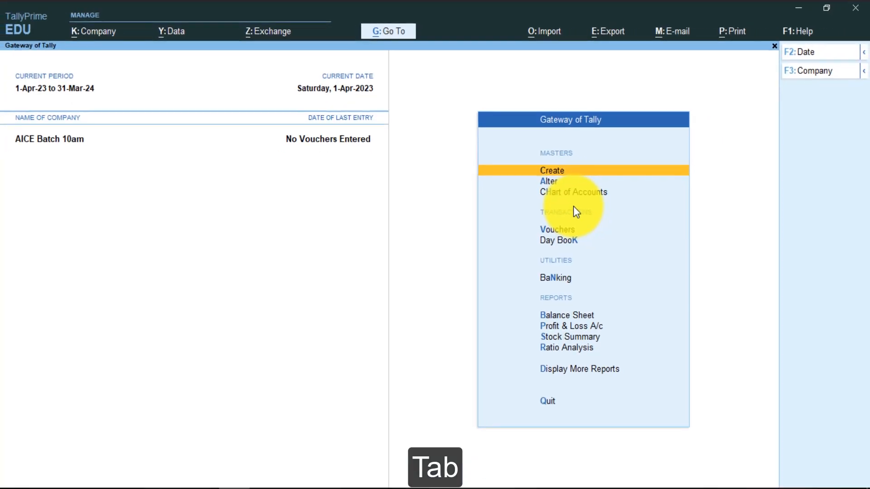
key("Down")
key("Down")
key("Down")
key("Down")
key("Up")
key("Up")
key("Up")
key("Up")
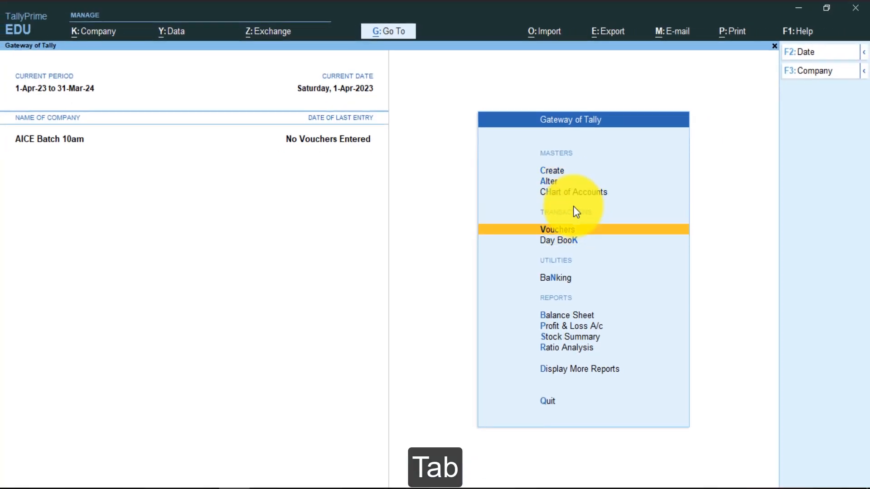
key("Return")
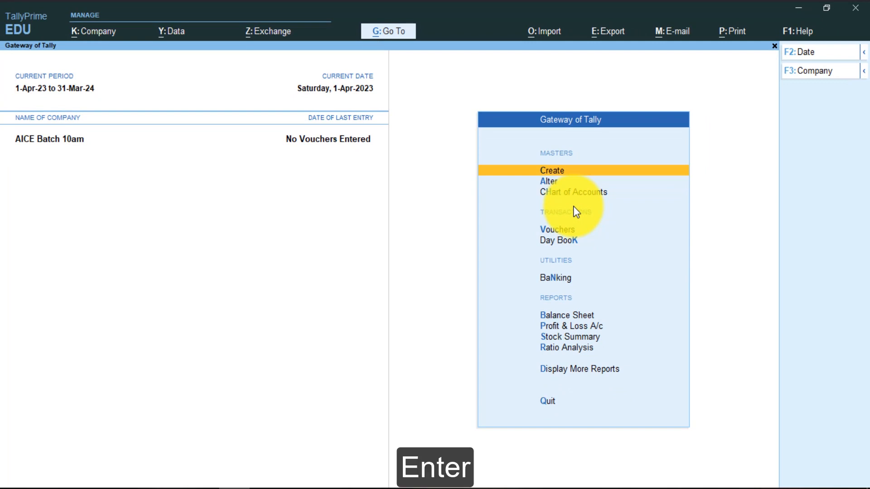
Step: Start a new ledger master named Equity and place it under the Capital Account group
key("c")
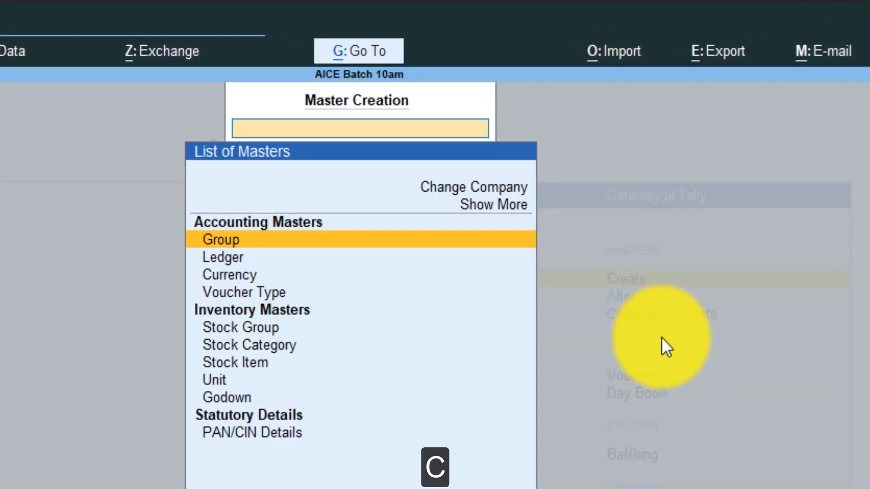
key("Down")
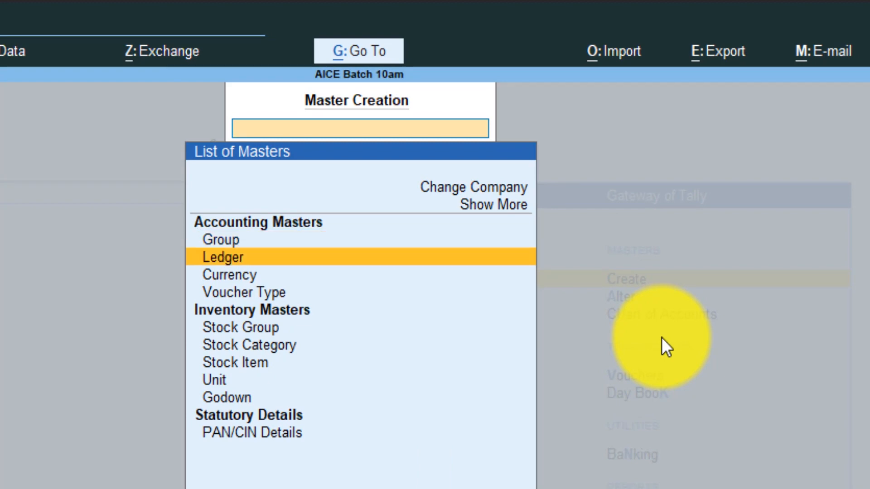
key("Return")
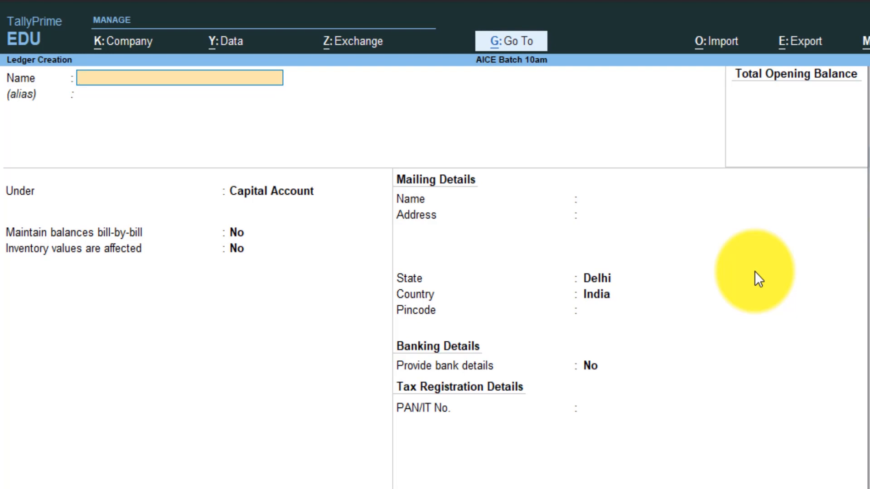
type("Equity")
key("Return")
type("Capi")
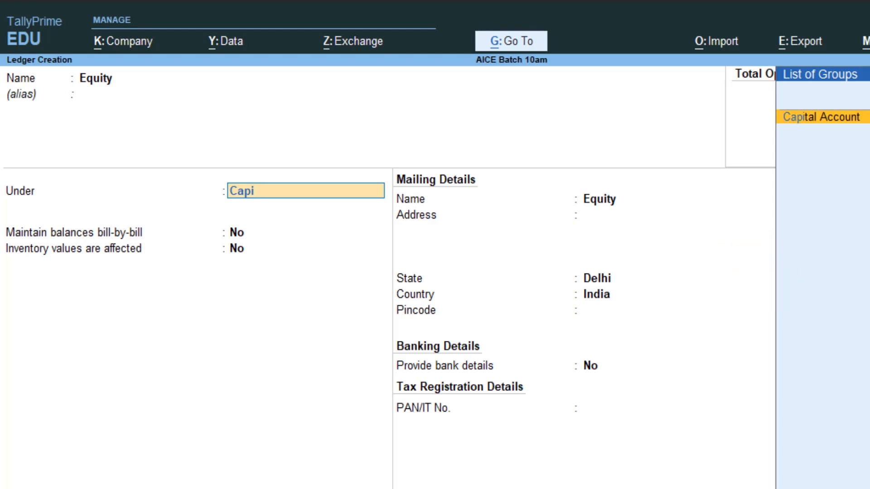
left_click(826, 116)
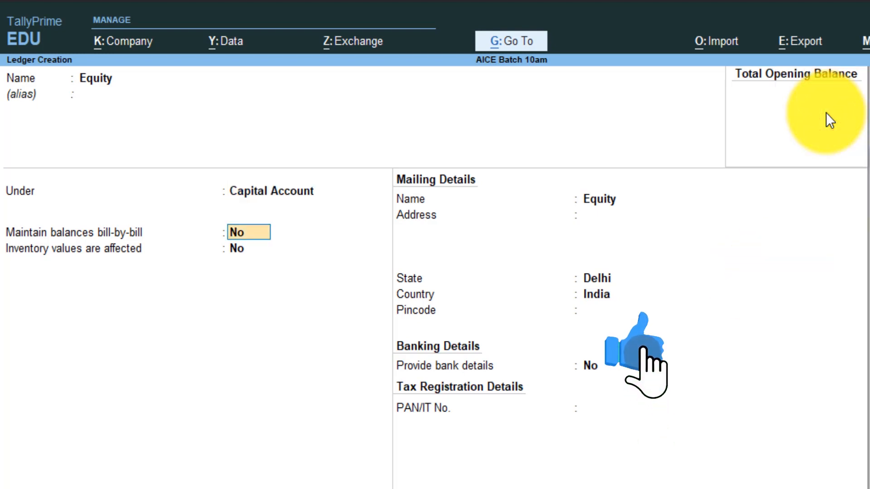
Step: Set the Equity ledger to maintain balances bill-by-bill, leaving the default credit period blank and inventory values unaffected
key("Return")
key("Return")
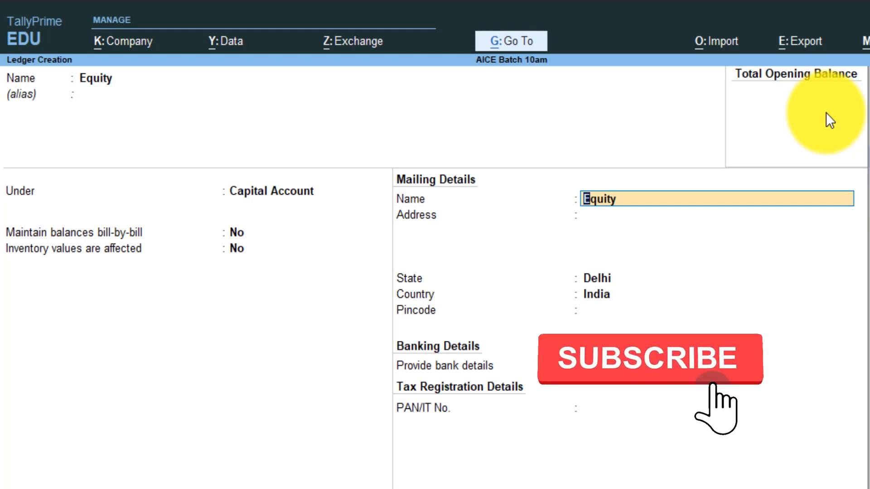
key("BackSpace")
key("BackSpace")
type("y")
key("Return")
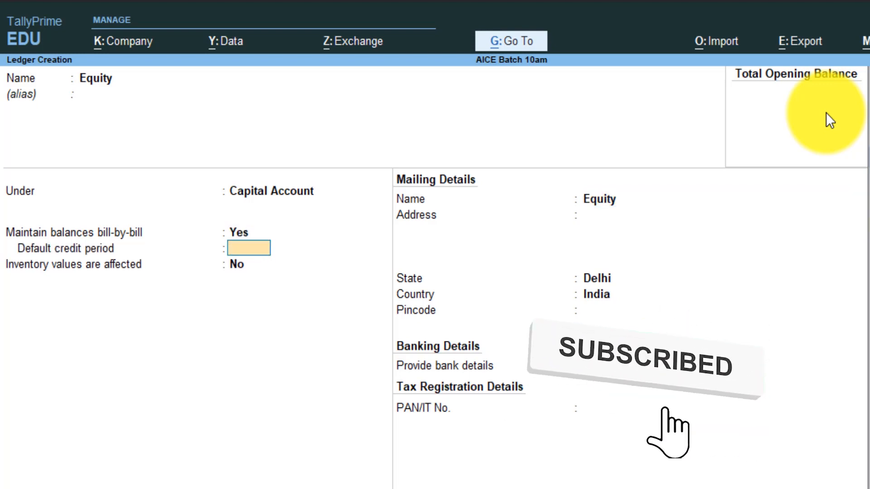
key("Return")
key("Return")
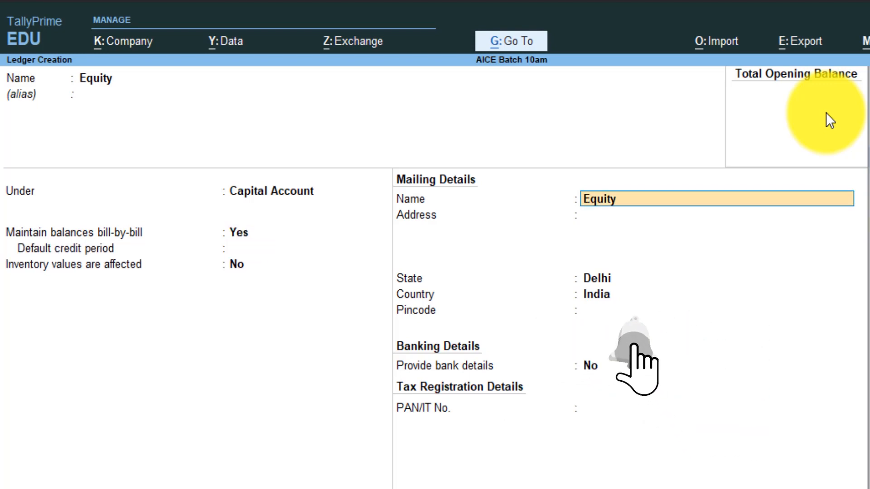
Step: Keep the default mailing and bank details, enter an opening balance of 400000 for Equity, and save the ledger with its bill-wise breakup
key("Return")
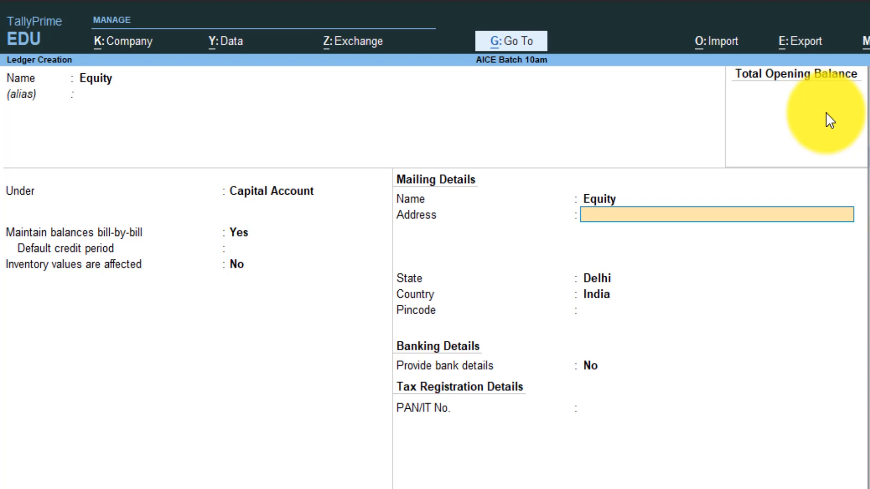
key("Return")
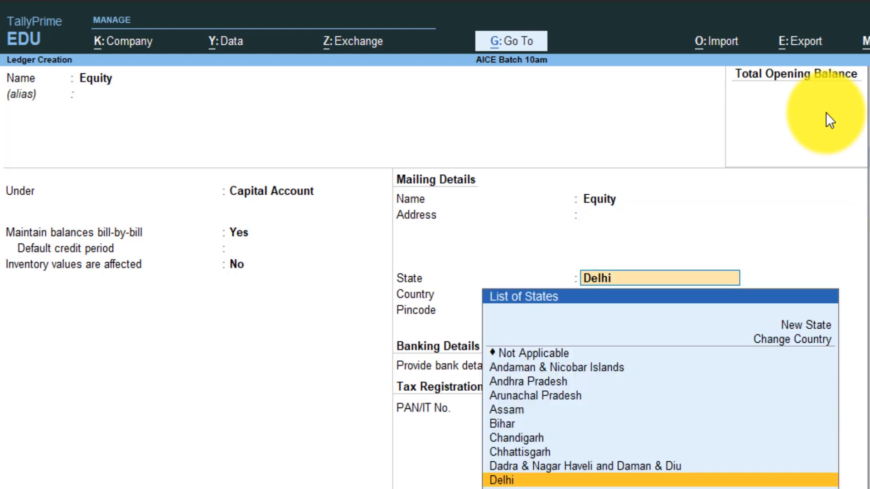
key("Return")
key("Return")
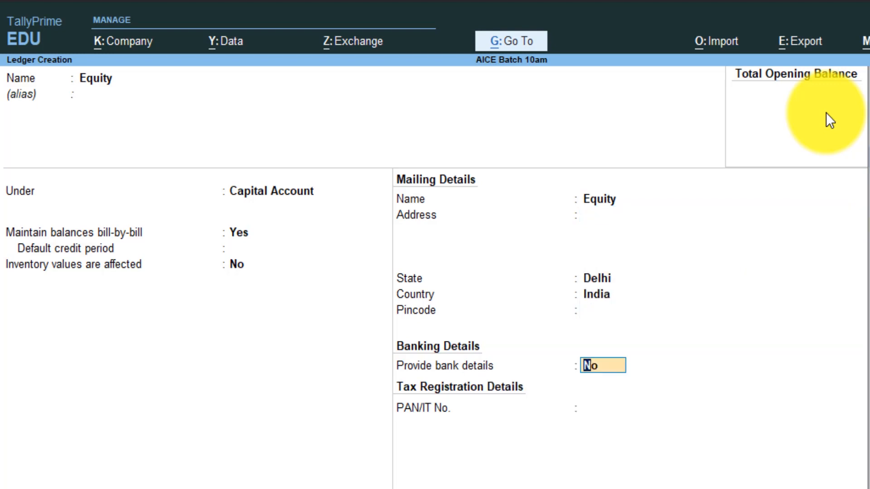
key("Return")
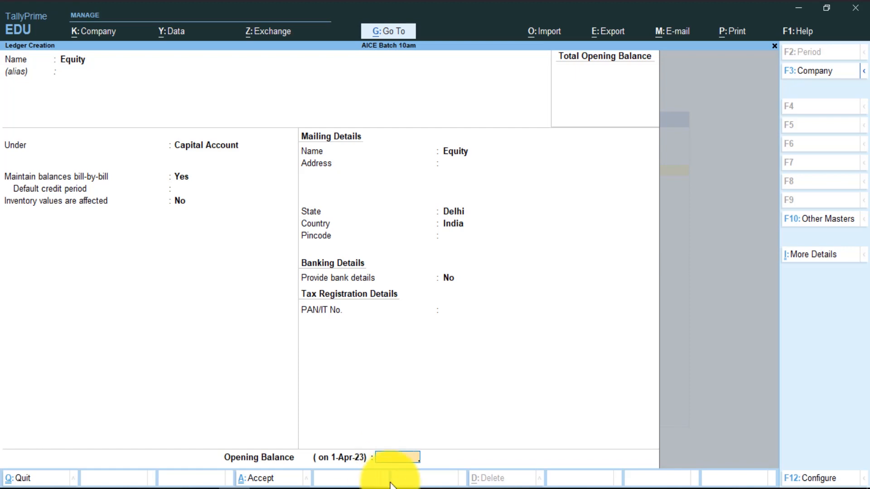
type("400000")
key("Return")
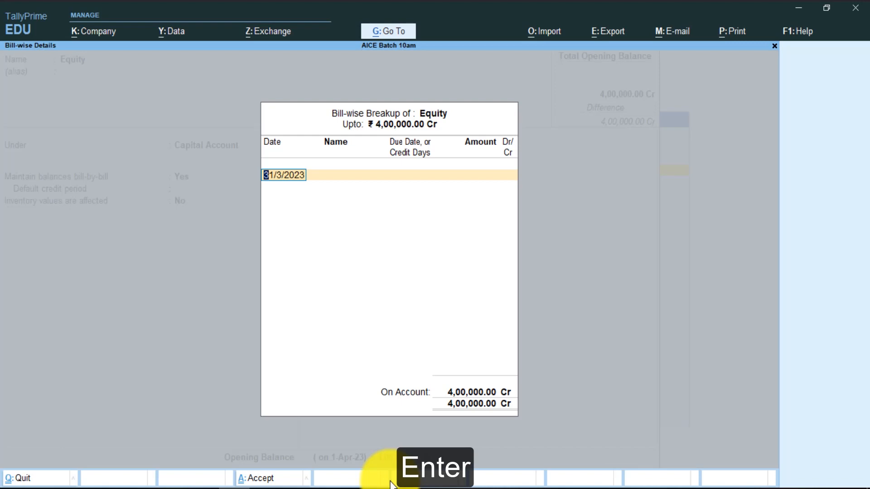
key("Return")
key("Return")
key("Return")
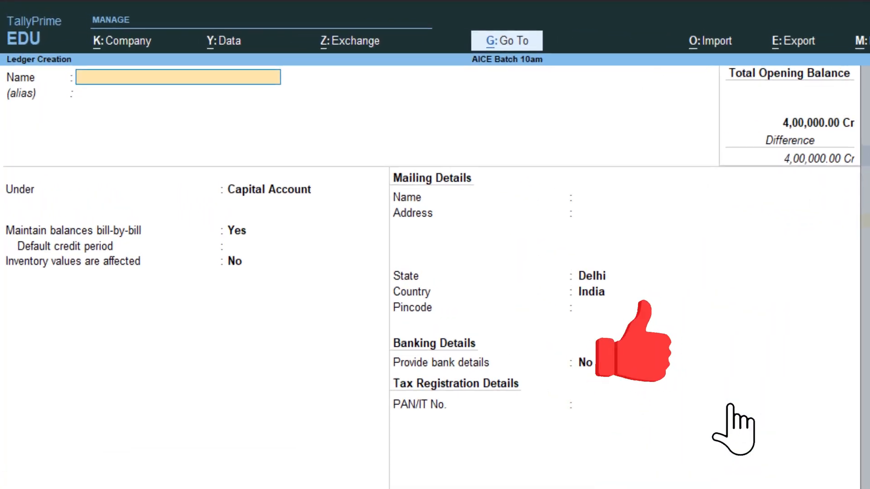
Step: Start a ledger named Preference under Capital Account with bill-by-bill balances set to No
type("Pre")
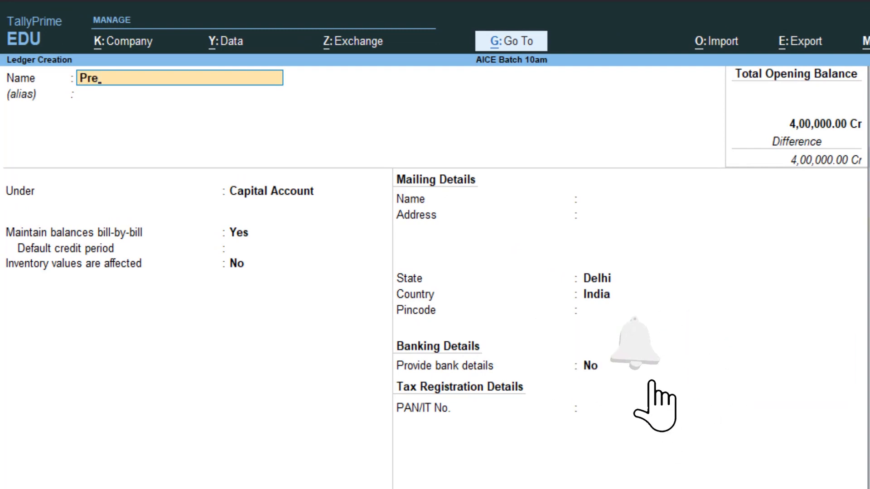
type("ference")
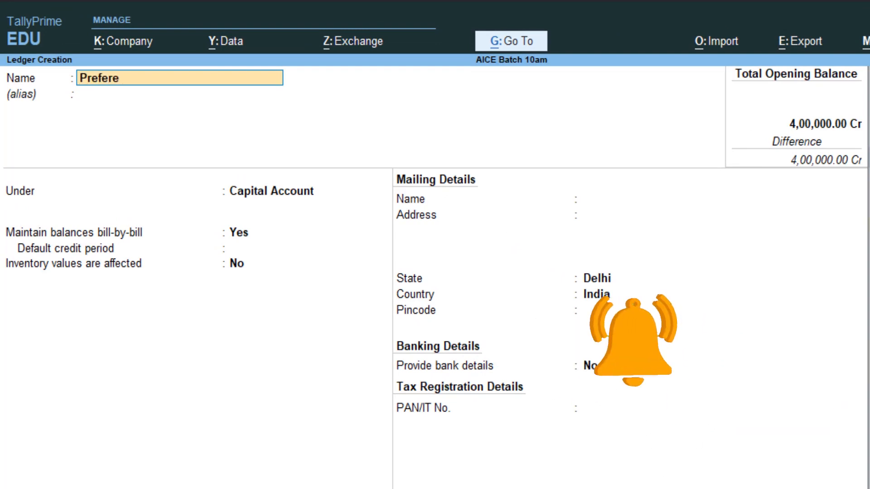
key("Return")
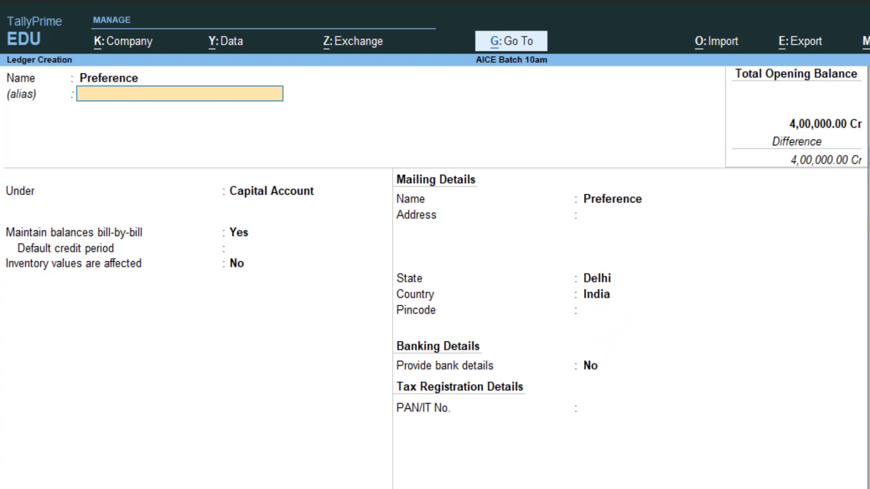
key("Return")
key("Return")
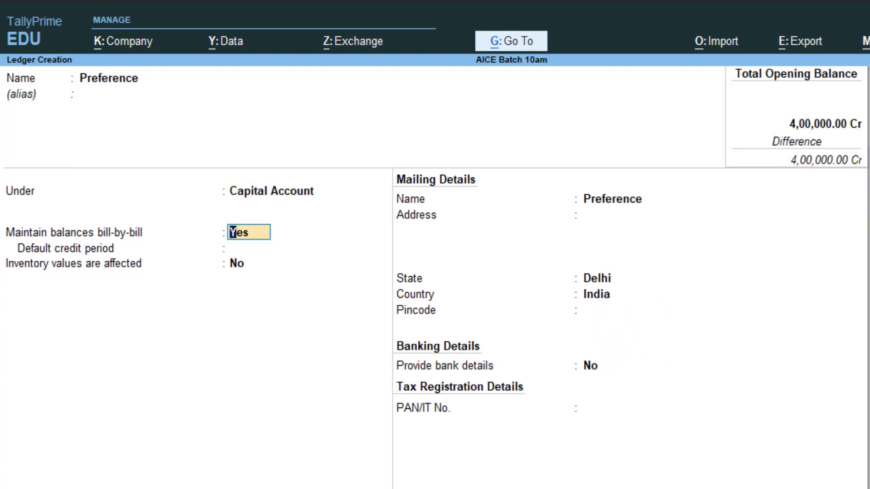
type("n")
key("Return")
Step: Keep the Preference ledger's default details, enter an opening balance that makes the overall total 5,00,000 Cr, and save the ledger
key("Return")
key("Return")
key("Return")
key("Return")
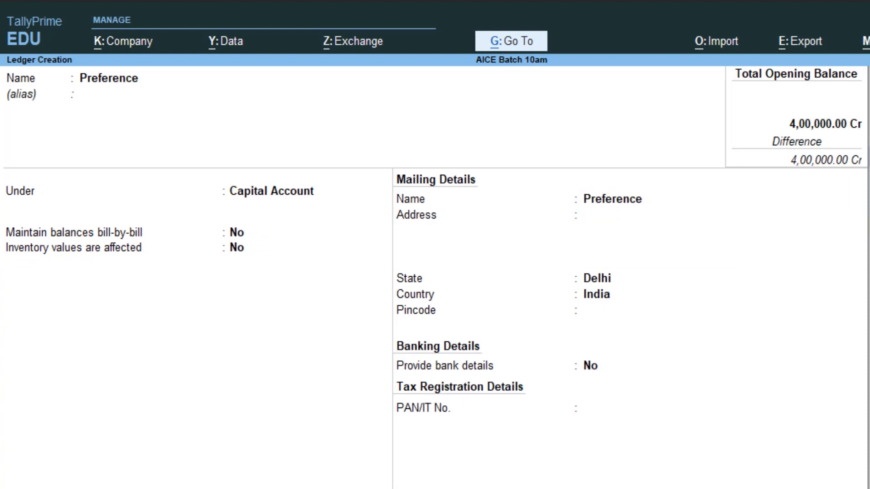
key("Return")
key("Return")
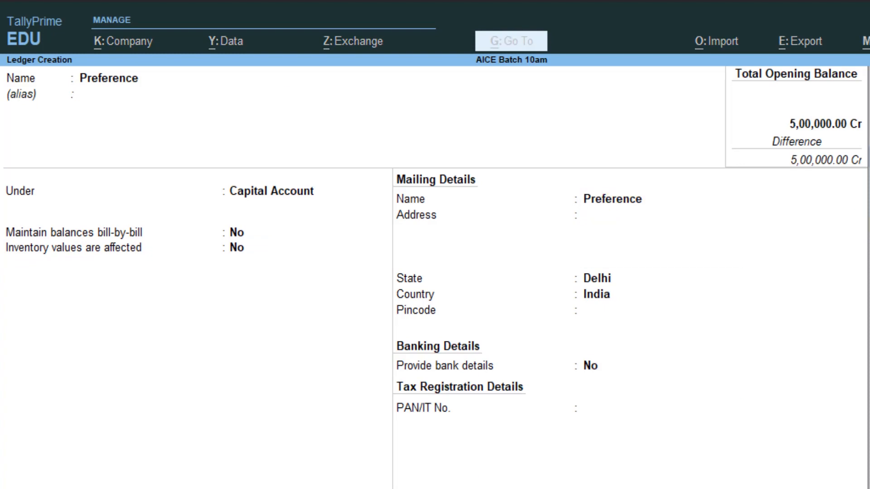
key("Return")
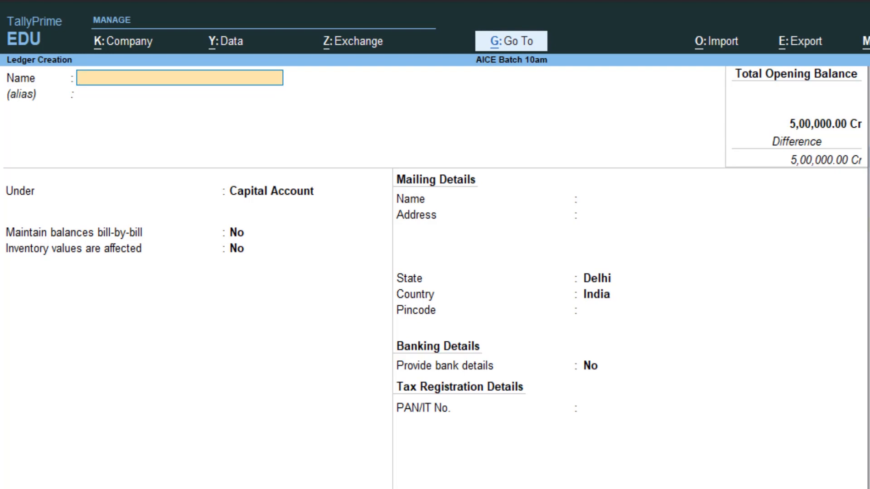
Step: Start a ledger named SBI O/D without an alias and place it under the Bank OD A/c group
type("SBI O?D")
key("BackSpace")
key("BackSpace")
type("/D")
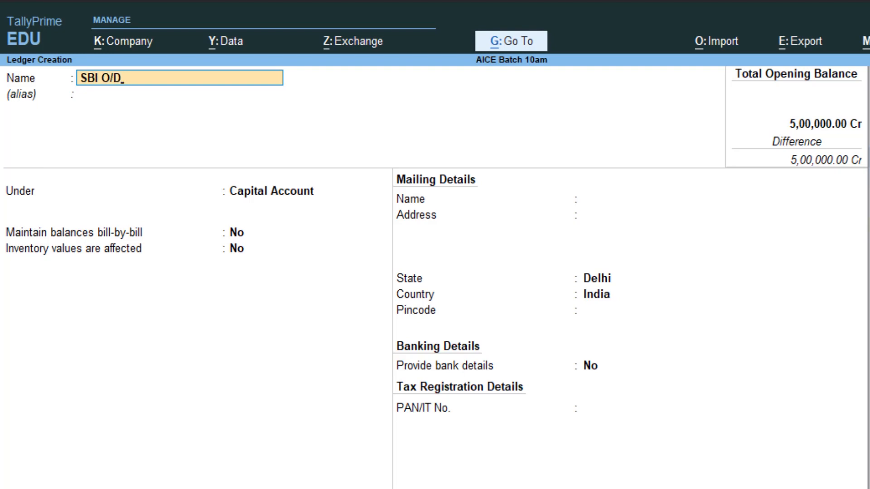
key("Return")
key("Return")
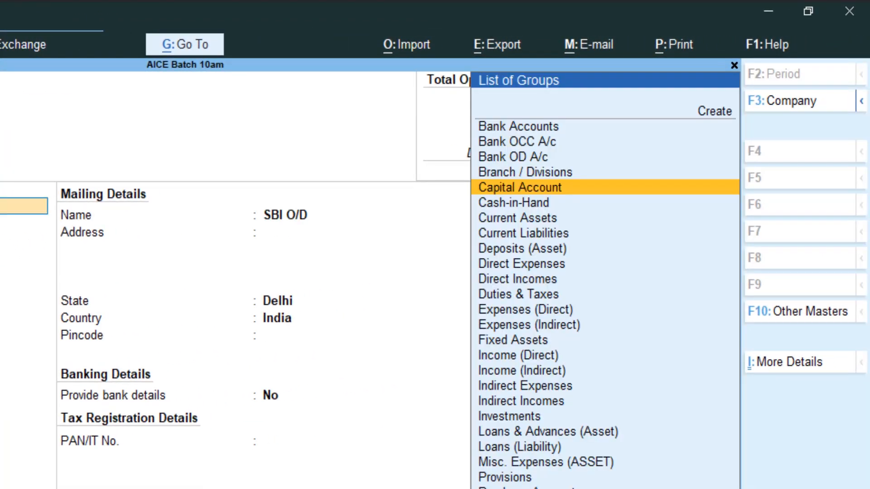
type("ba")
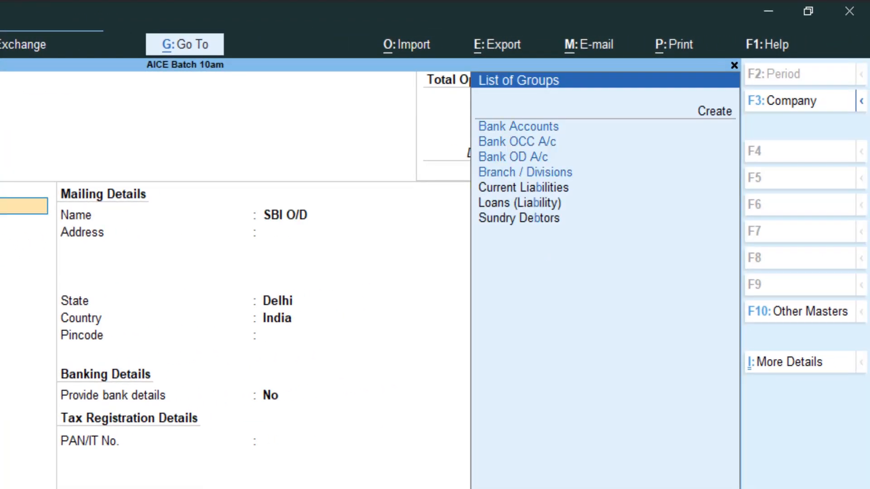
type("n")
key("Down")
key("Down")
key("Down")
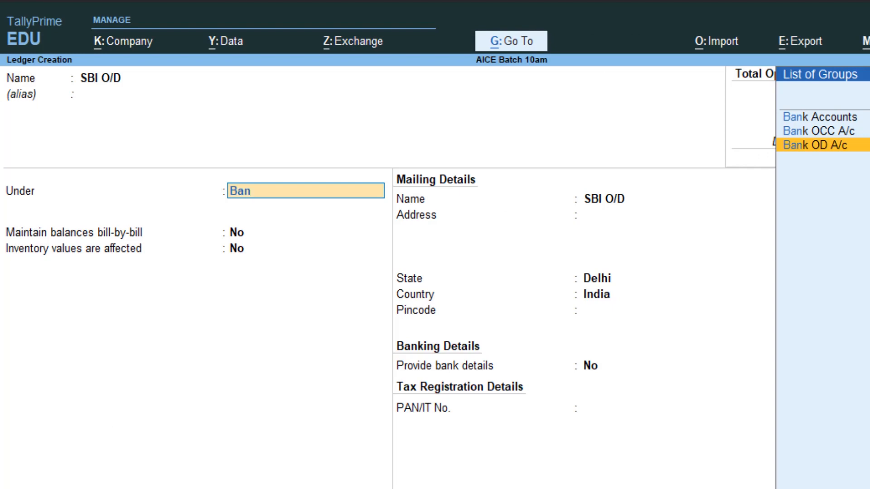
key("Return")
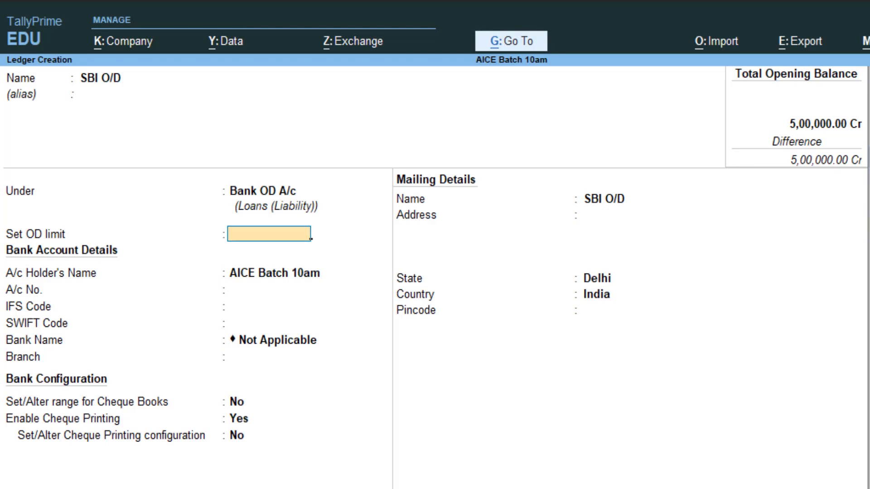
Step: Set the SBI O/D ledger's OD limit to 50000, leaving its bank account details and cheque configuration at their defaults
type("50000")
key("Return")
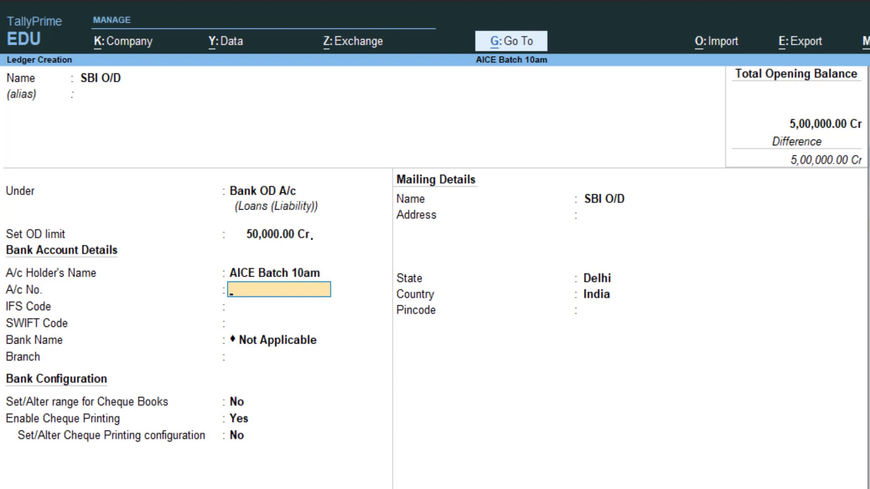
key("Return")
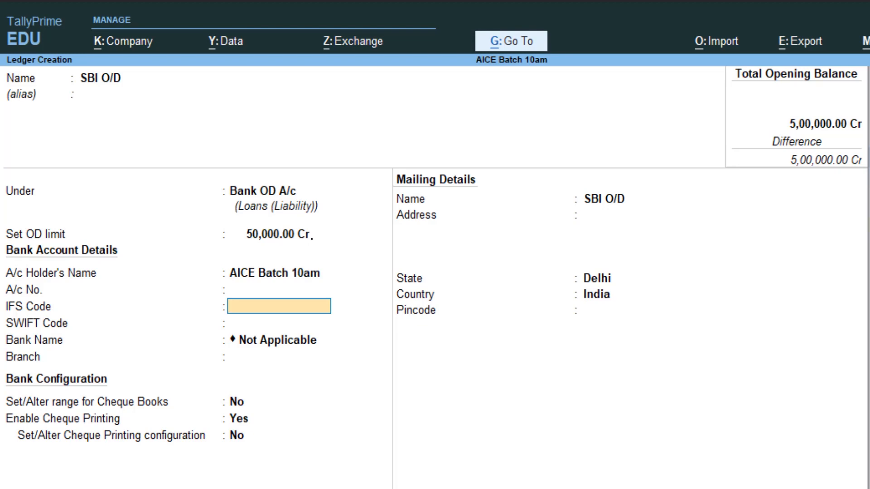
key("Return")
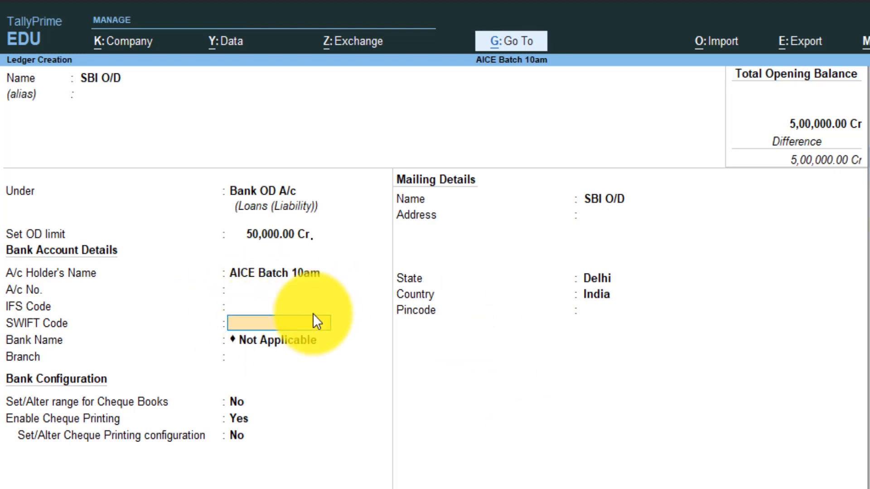
key("Return")
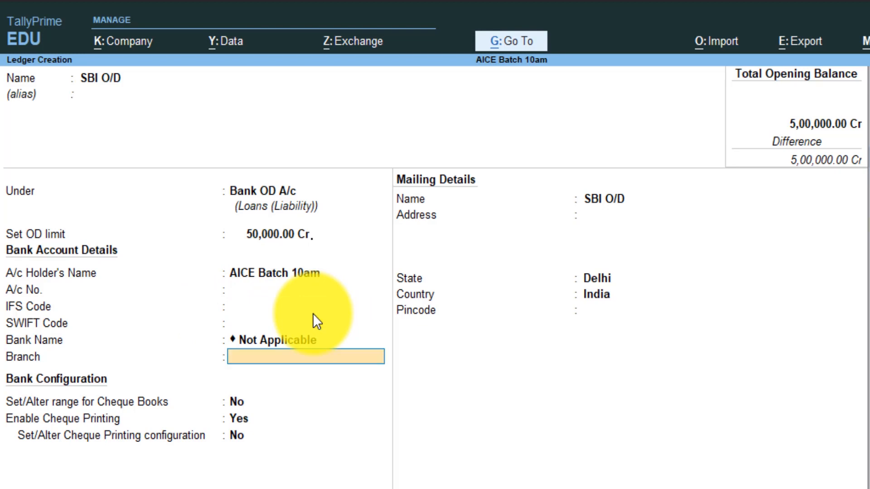
key("Return")
key("Return")
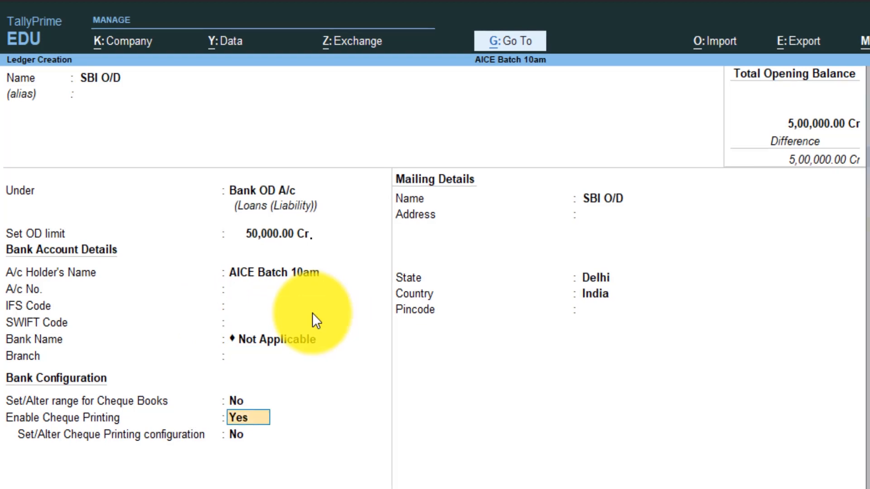
key("Return")
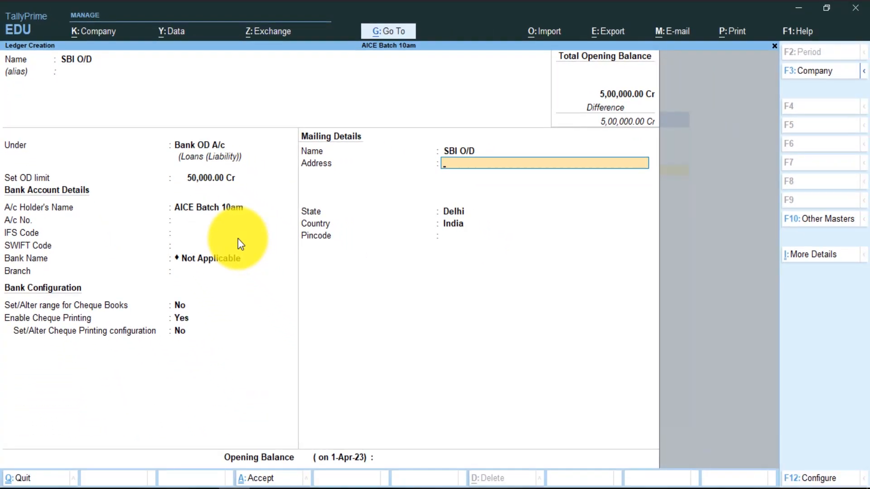
Step: Keep the default mailing details, enter an opening balance of 25000 for SBI O/D, and save the ledger
key("Return")
key("Return")
key("Return")
key("Return")
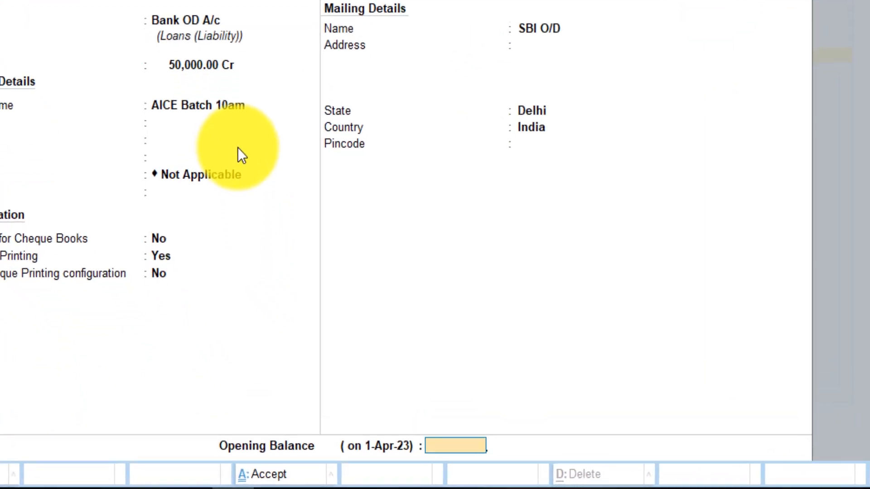
type("25000")
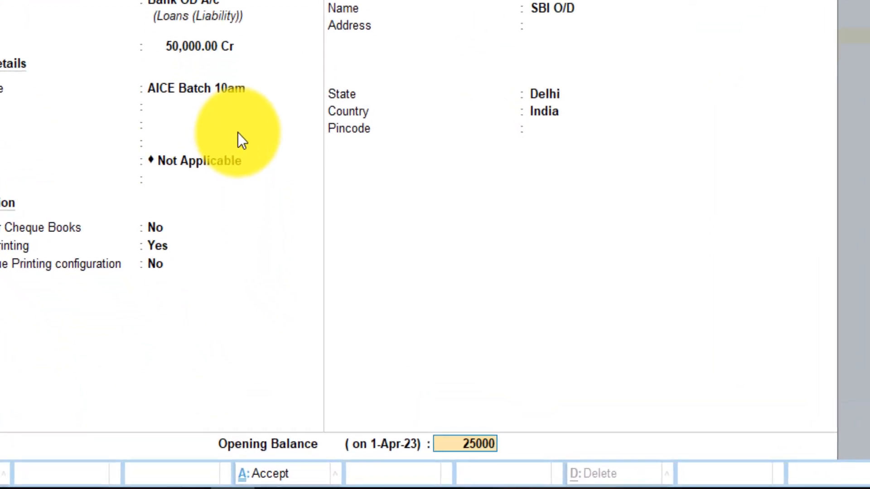
key("Return")
key("Return")
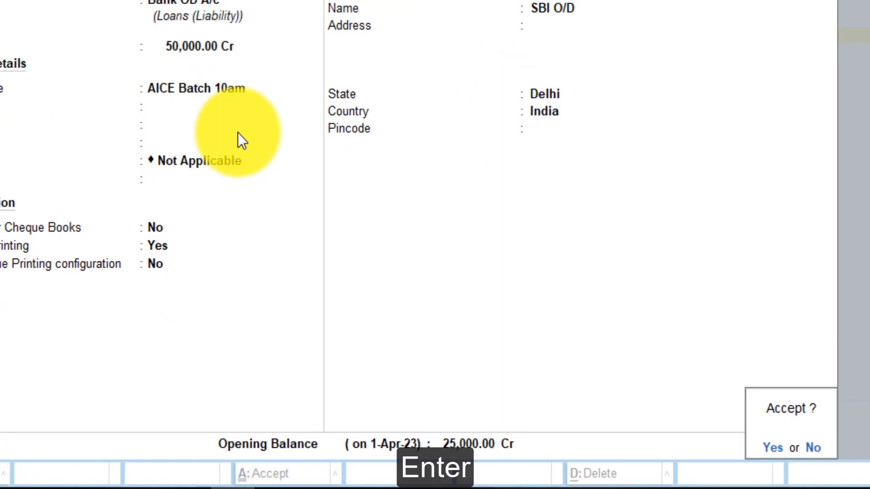
key("Return")
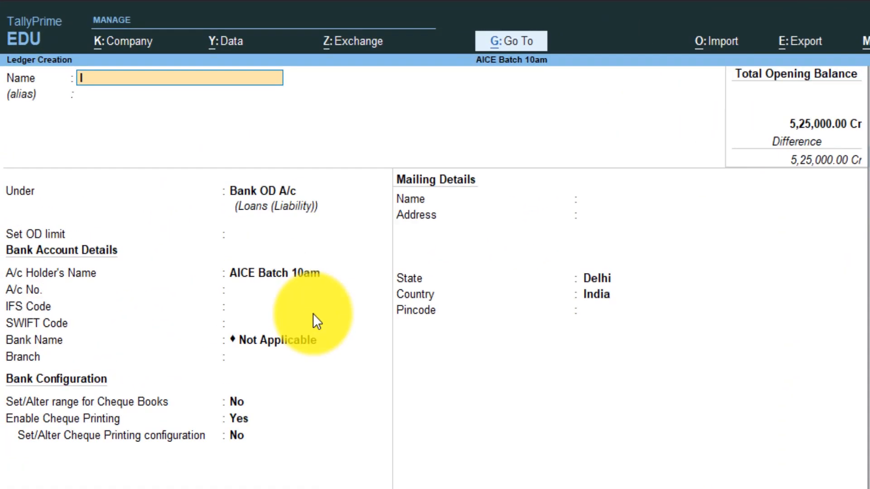
Step: Start a ledger named ICICI O/D under Bank OD A/c, leaving the OD limit and bank account details unfilled
type("ICICI O/D")
key("Return")
key("Return")
key("Return")
key("Return")
key("Return")
key("Return")
key("Return")
key("Return")
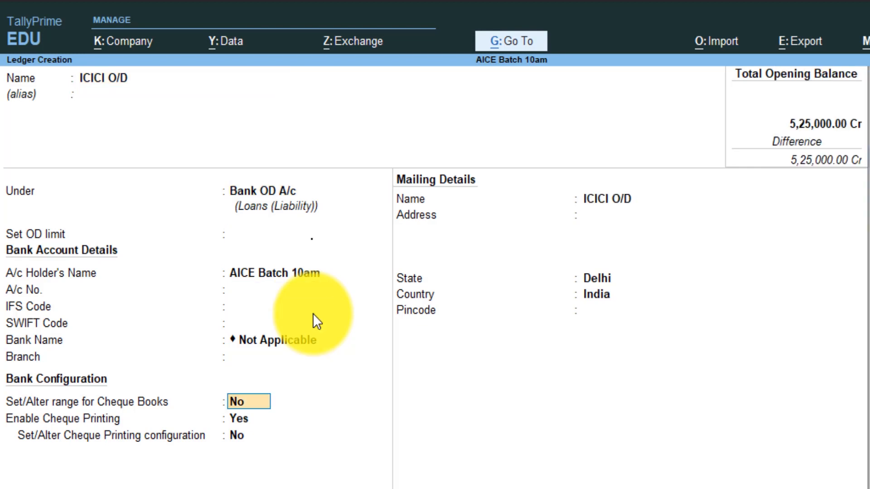
Step: Keep the default cheque and mailing details, enter an opening balance of 25000 for ICICI O/D, and save the ledger
key("Return")
key("Return")
key("Return")
key("Return")
key("Return")
key("Return")
key("Return")
key("Return")
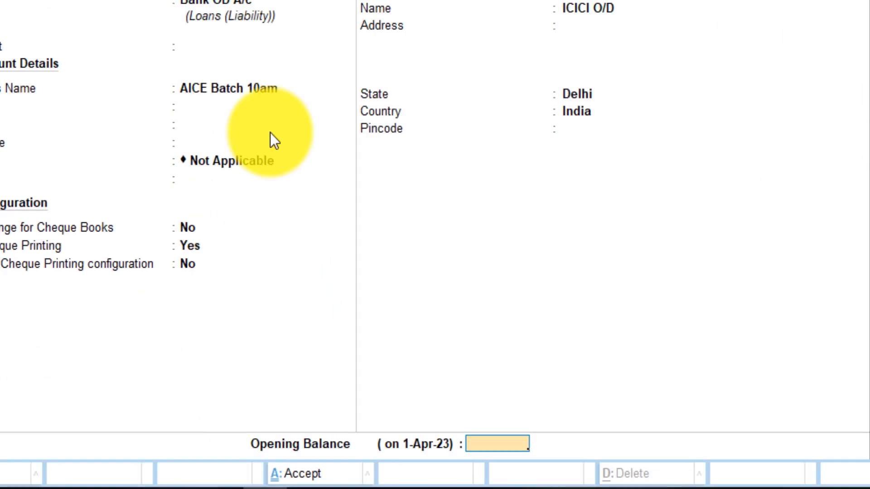
type("25000")
key("Return")
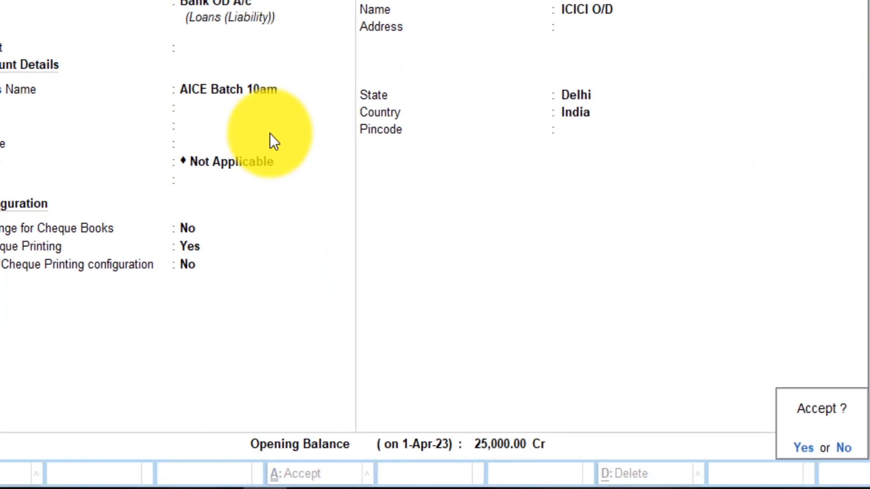
key("Return")
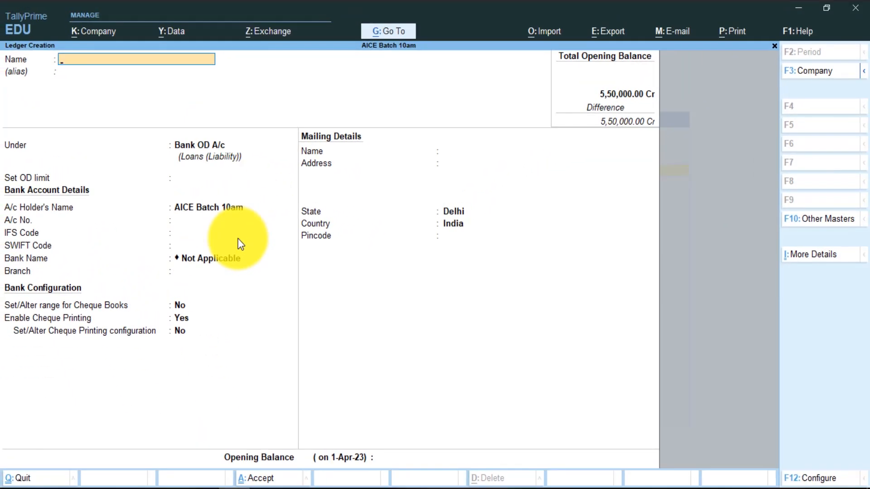
Step: Leave ledger creation and open the list of existing ledgers for alteration
key("Escape")
key("Escape")
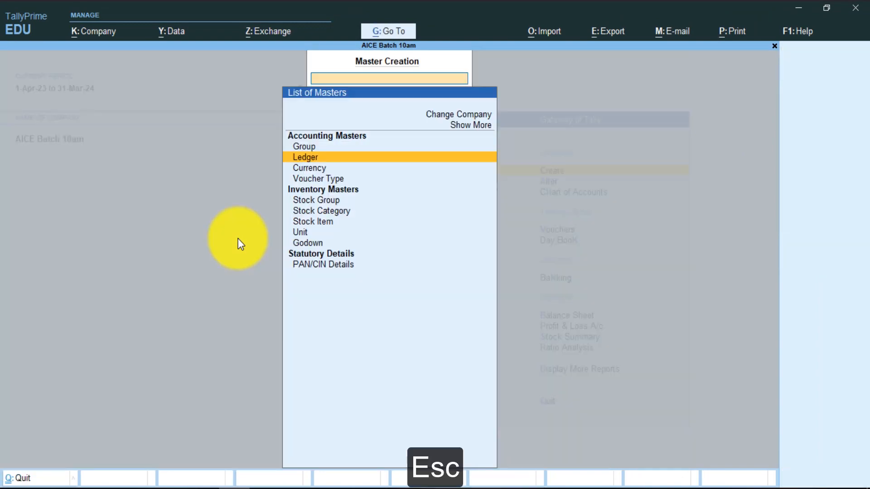
key("Escape")
key("Down")
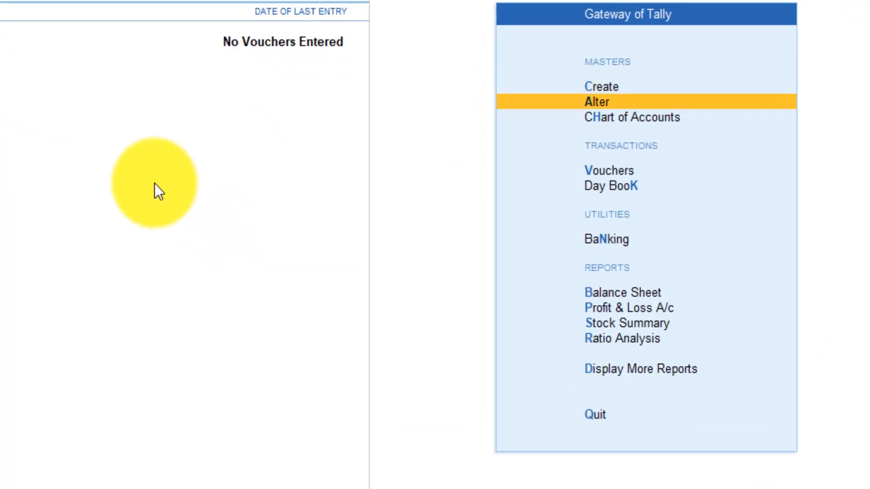
key("Return")
key("Down")
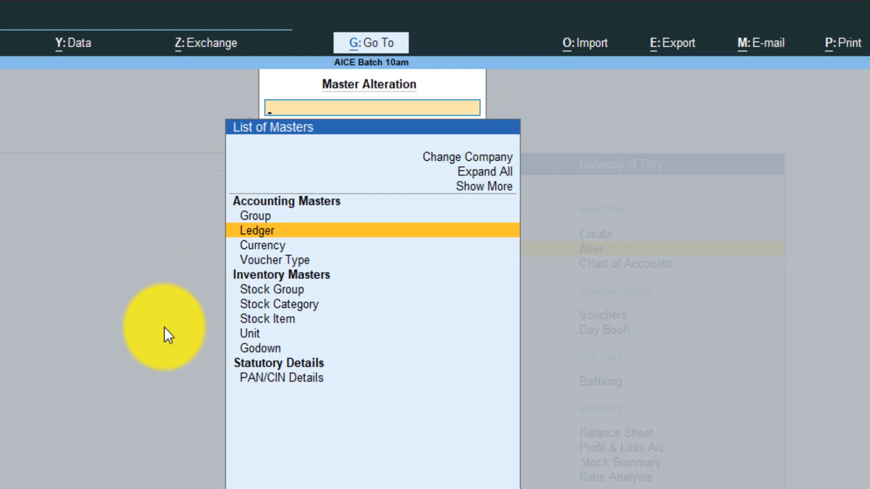
key("Return")
Step: Look through the ledgers available for alteration, from Cash to SBI O/D
key("Down")
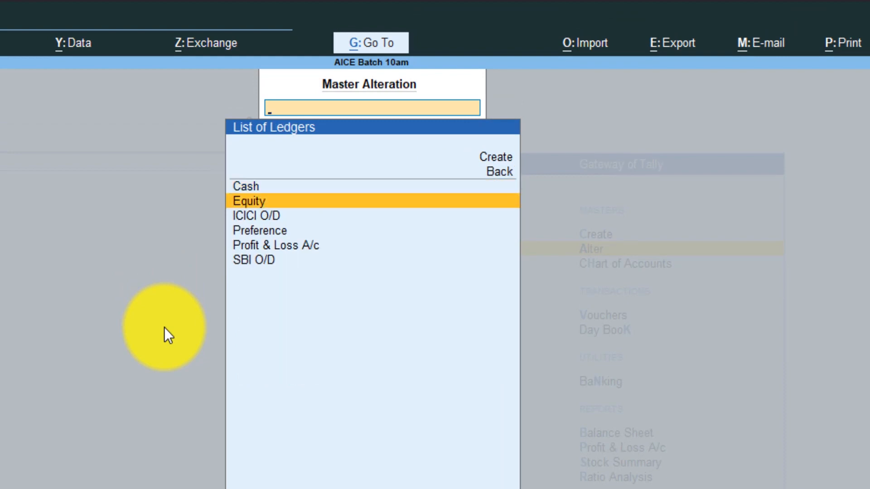
key("Up")
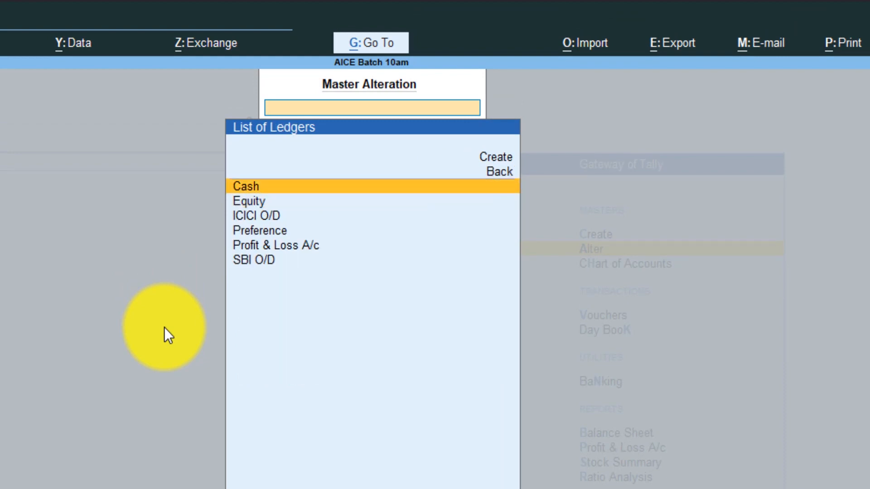
key("Down")
key("Down")
key("Down")
key("Down")
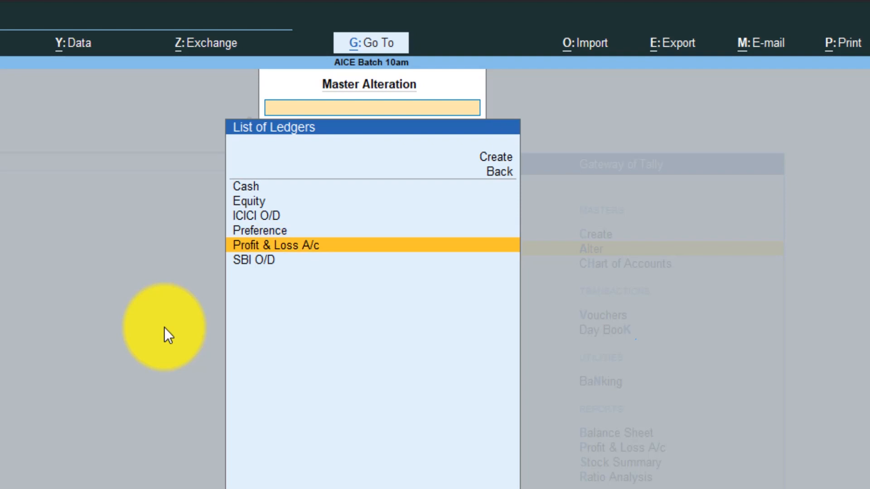
key("Up")
key("Up")
key("Up")
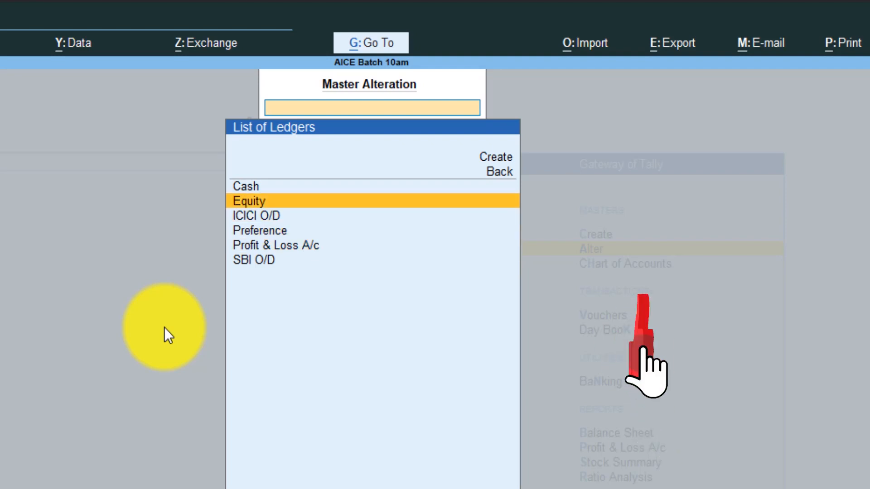
key("Down")
key("Down")
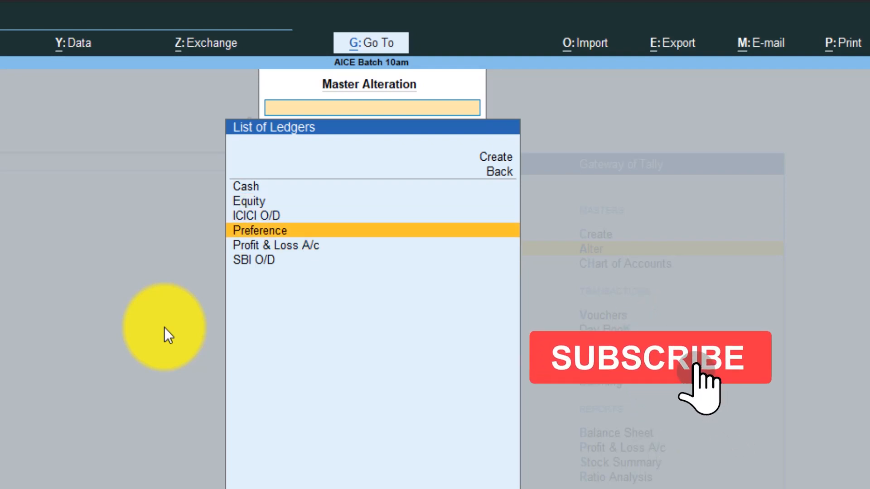
key("Down")
key("Down")
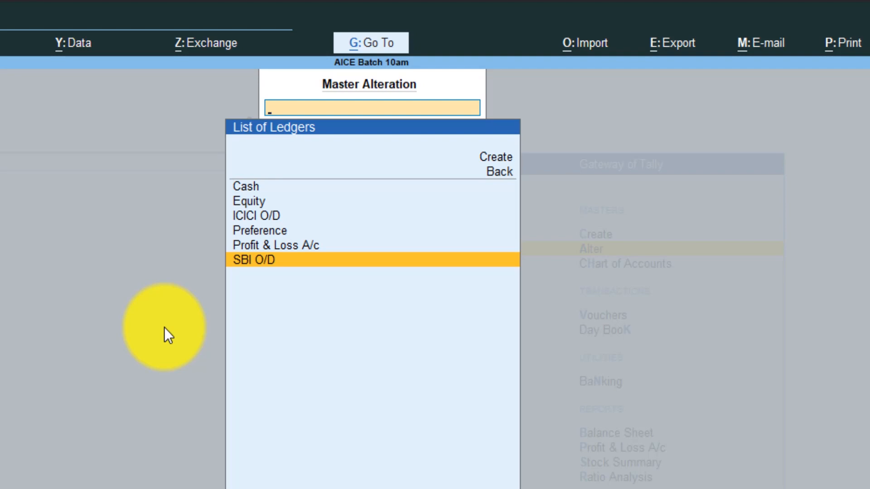
Step: Open the SBI O/D ledger to review its details, and return to the Gateway of Tally without altering it
key("Return")
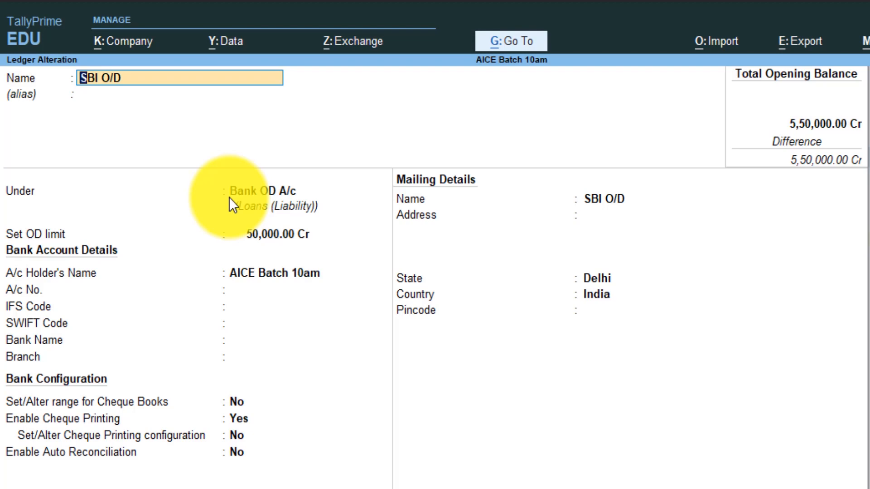
key("Escape")
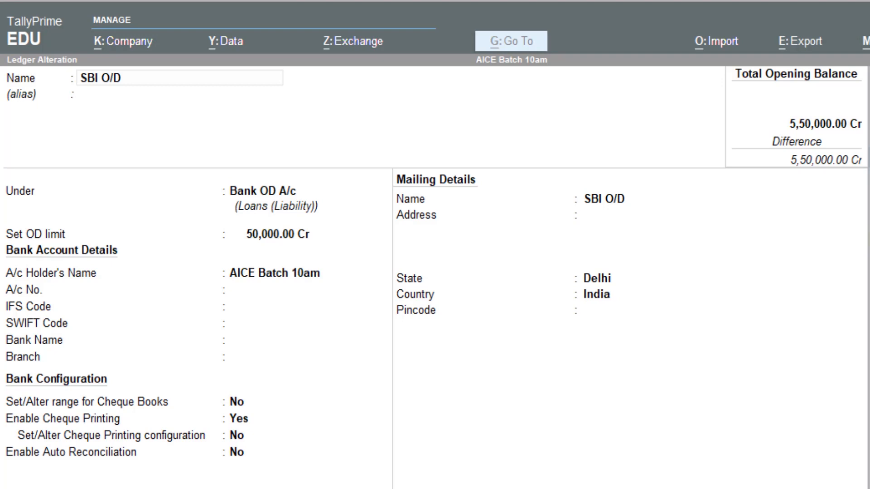
key("Escape")
key("Escape")
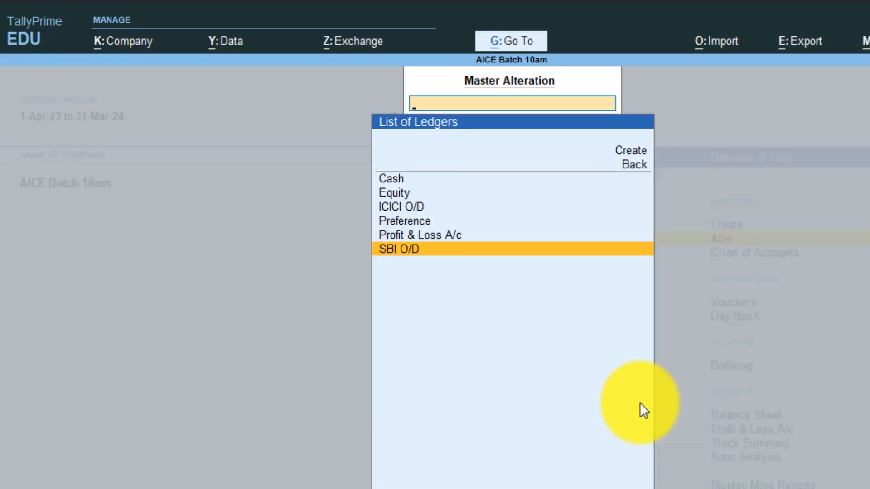
key("Up")
key("Escape")
key("Escape")
key("Up")
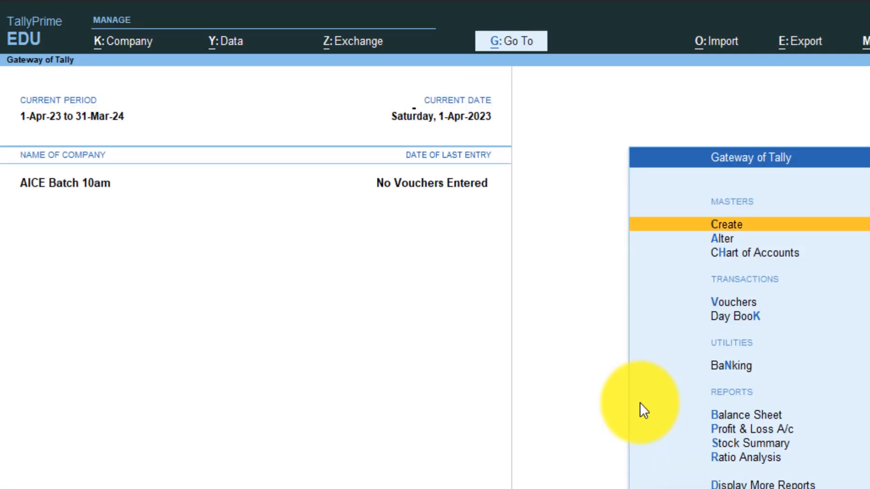
Step: Start a new ledger and name it Salary A/C
key("Return")
key("Down")
key("Return")
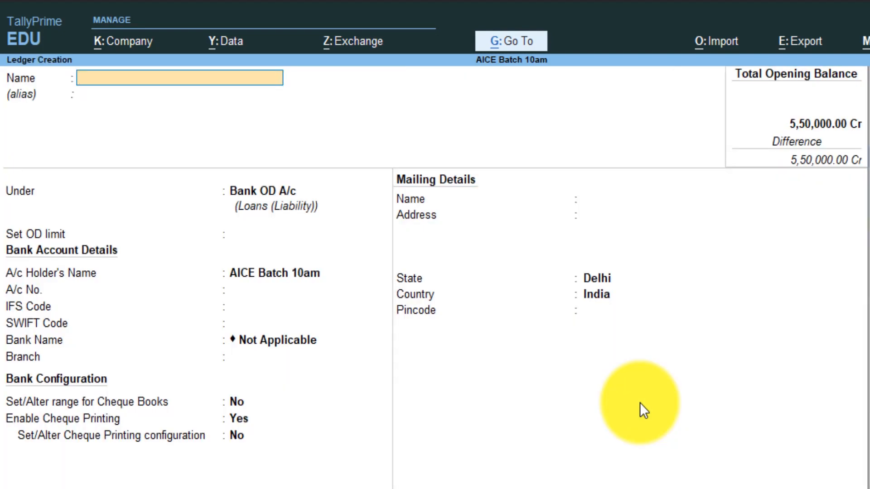
type("Salary A/C")
key("Return")
key("Return")
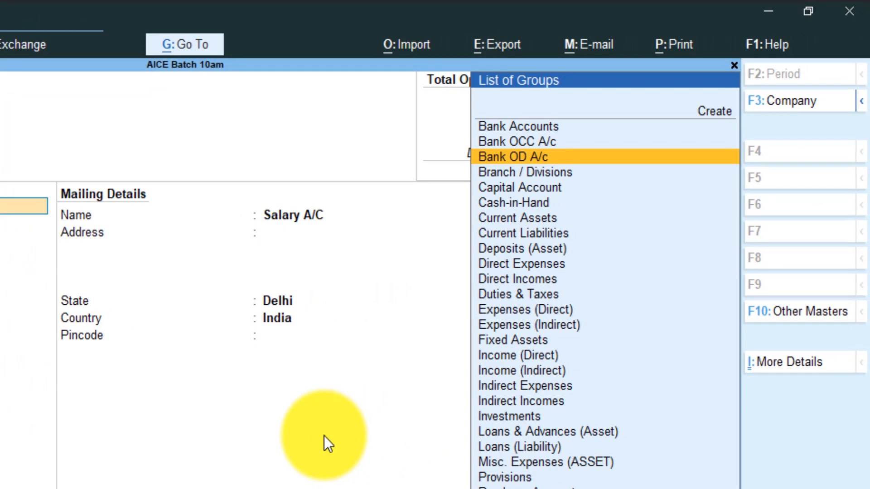
Step: Search the list of groups for a suitable parent group for Salary A/C, filtering by "in", "ount" and "ex"
type("in")
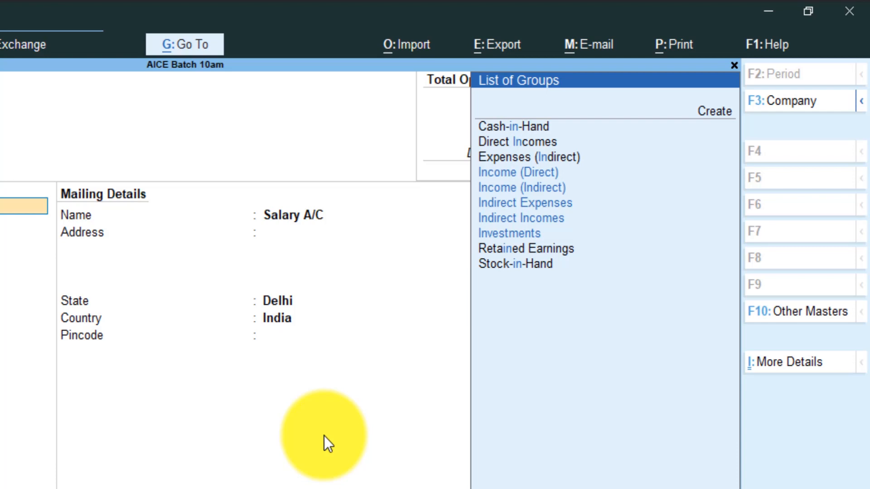
key("BackSpace")
key("BackSpace")
type("ount")
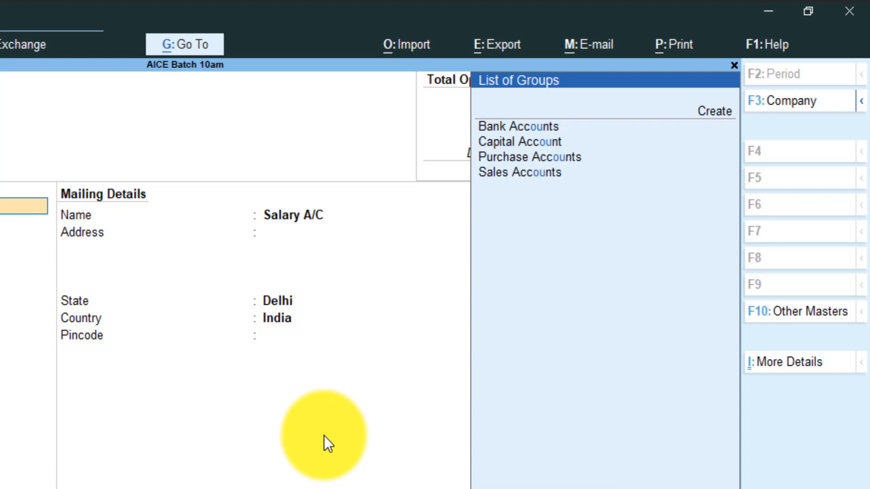
key("Down")
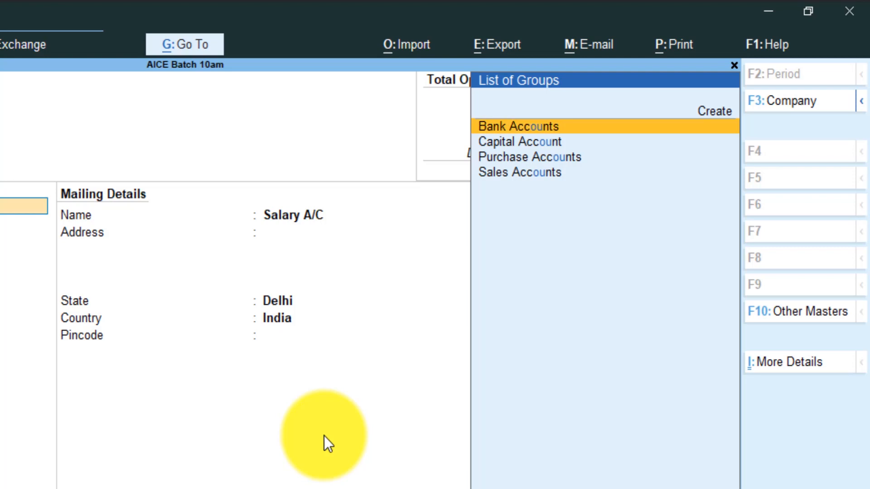
key("BackSpace")
key("BackSpace")
key("BackSpace")
key("BackSpace")
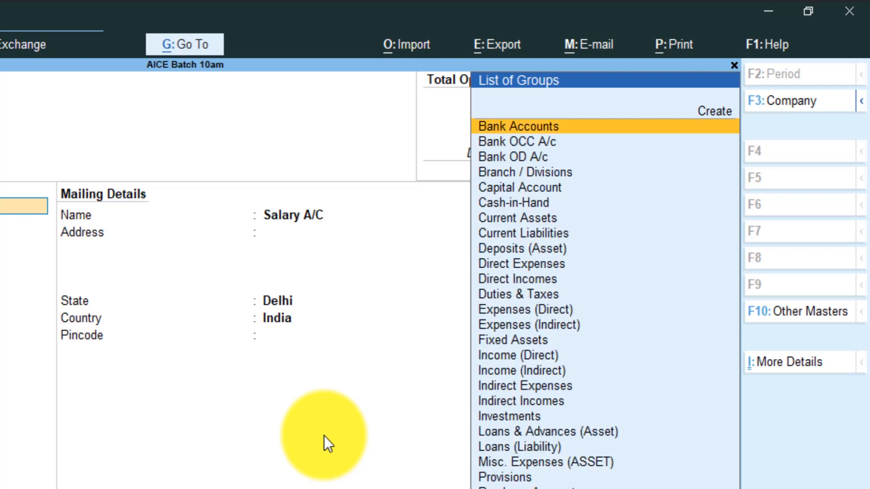
type("ex")
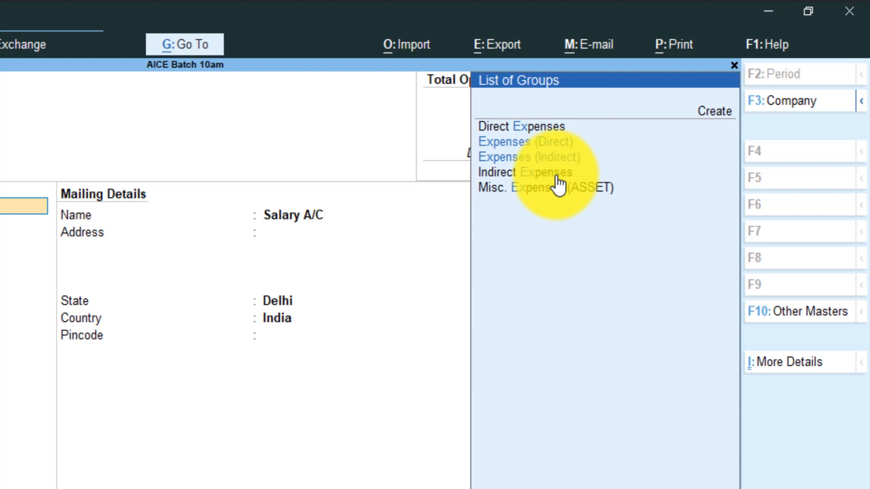
key("BackSpace")
key("BackSpace")
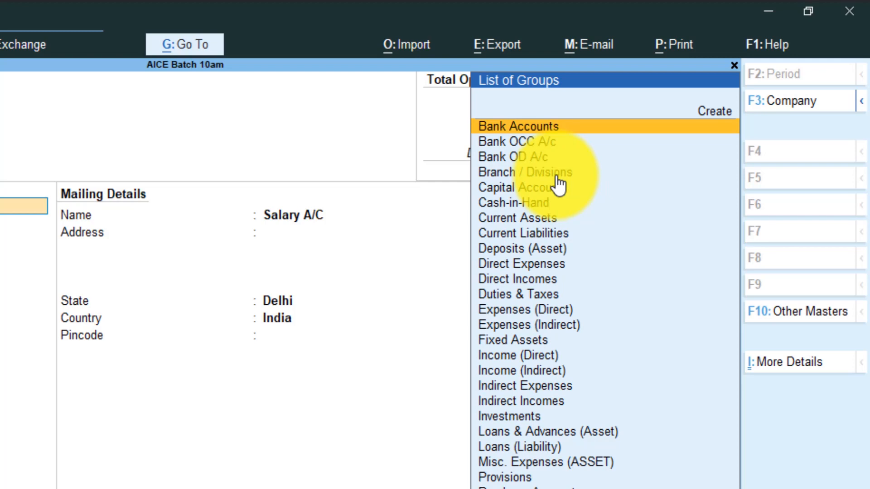
Step: Place Salary A/C under Indirect Expenses, enter an opening balance of 8000, and save the ledger
type("ind")
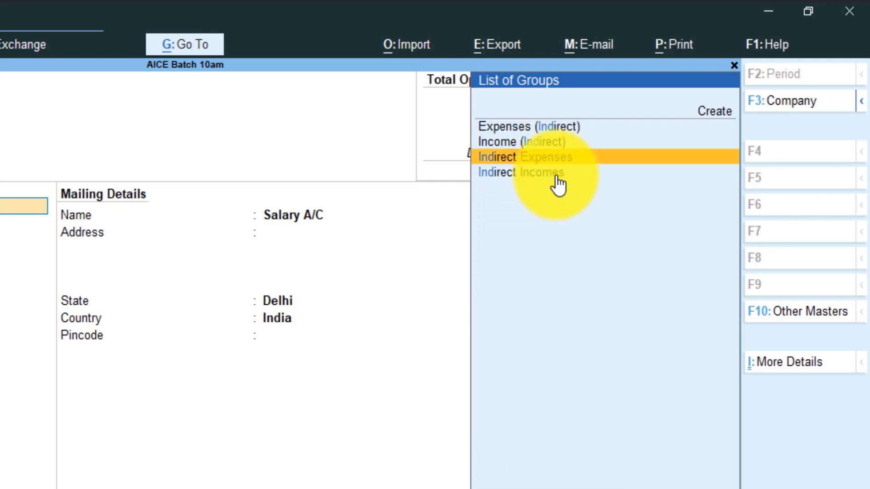
key("Return")
key("Return")
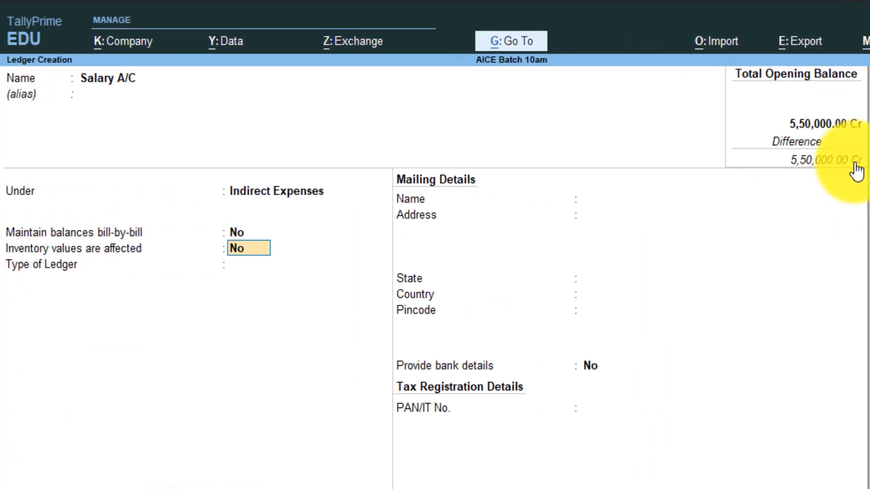
key("Return")
key("Return")
key("Return")
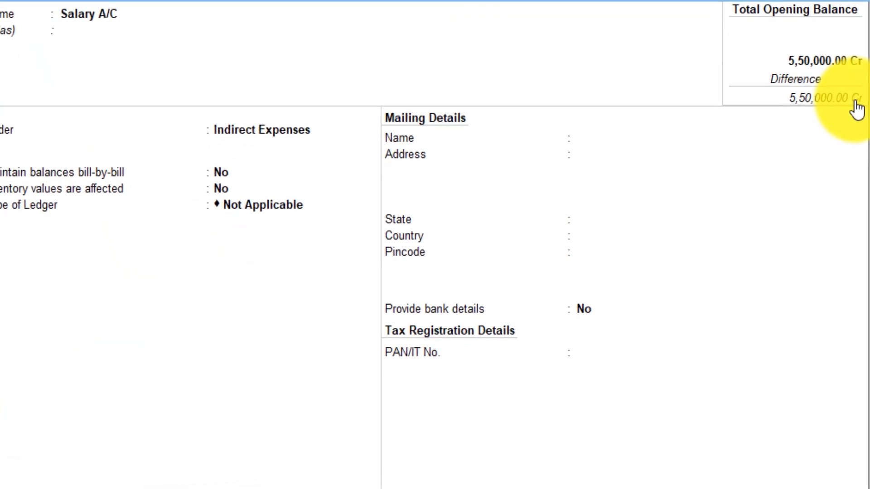
key("Escape")
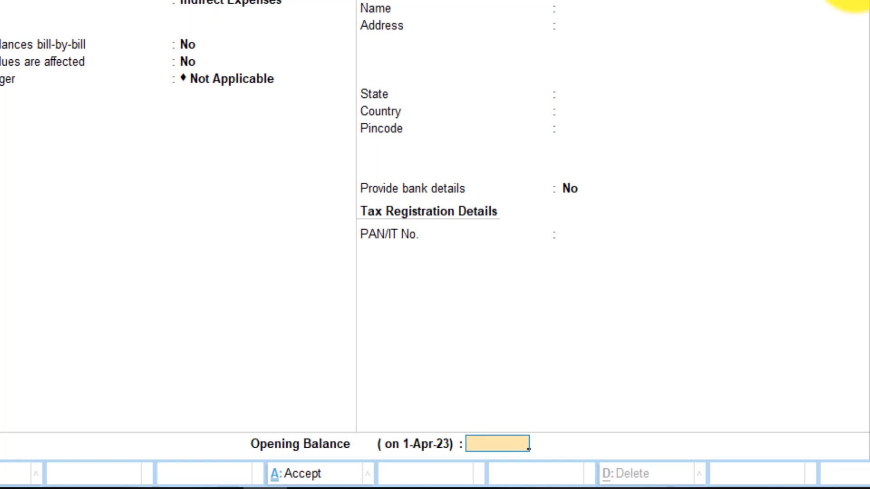
type("8000")
key("Return")
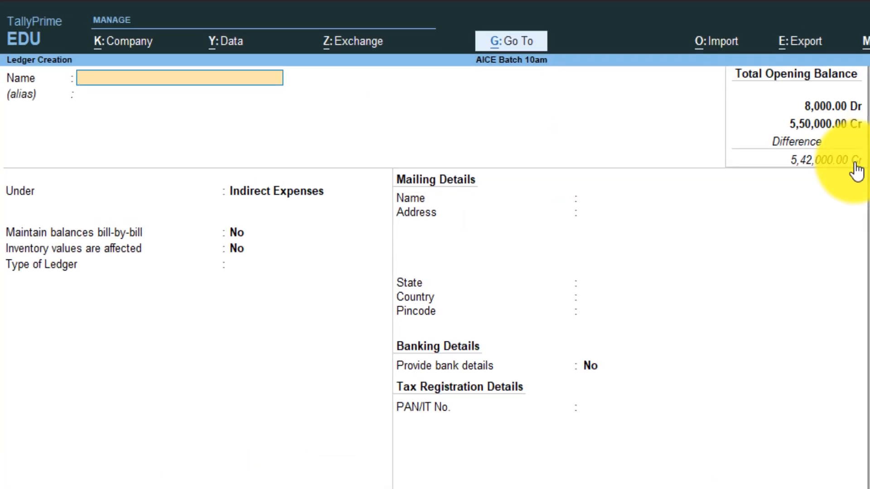
Step: Create a ledger named Rent under Indirect Expenses, keeping the default details and leaving the opening balance blank
type("Rent")
key("Return")
key("Return")
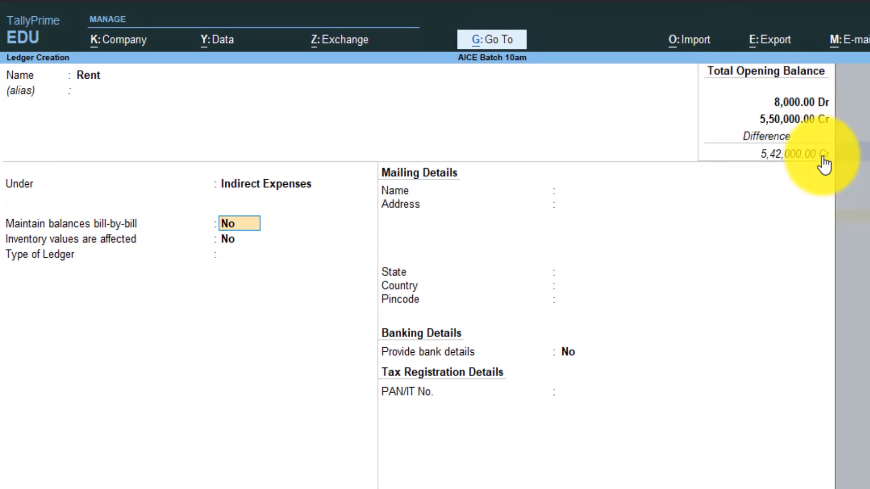
key("Return")
key("Return")
key("Return")
key("Return")
key("Return")
key("Return")
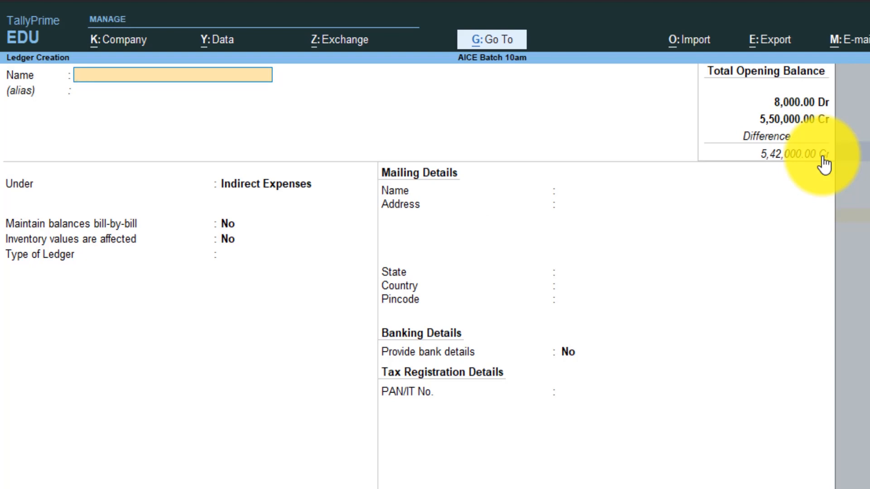
Step: Leave ledger creation and bring up the list of existing ledgers for alteration
key("Escape")
key("Escape")
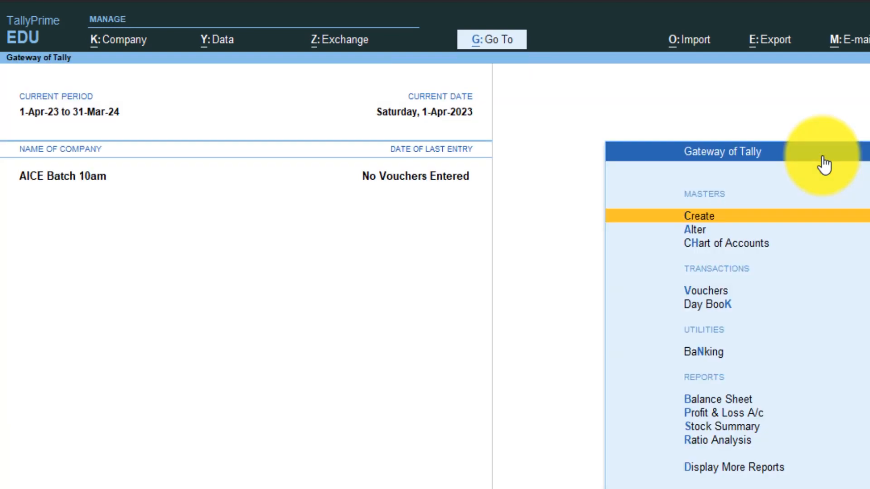
key("Down")
key("Return")
key("Down")
key("Return")
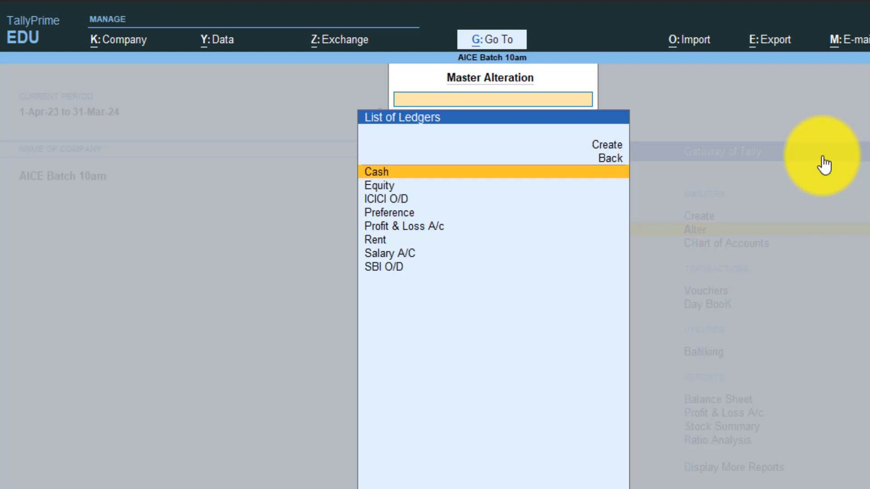
Step: Open the Rent ledger for alteration
key("Down")
key("Down")
key("Down")
key("Down")
key("Down")
key("Down")
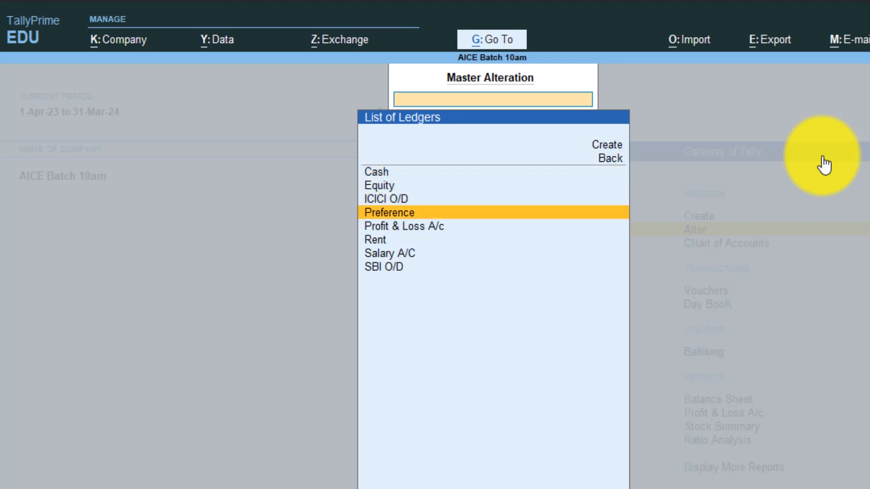
key("Up")
key("Return")
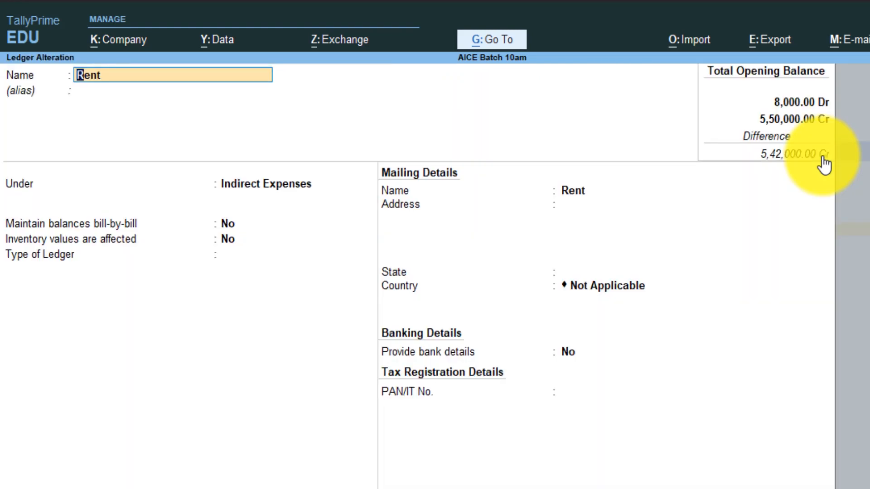
Step: Keep Rent's group and mailing details, set its opening balance to 7000, and save the alteration
key("Return")
key("Return")
key("Return")
key("Return")
key("Return")
key("Return")
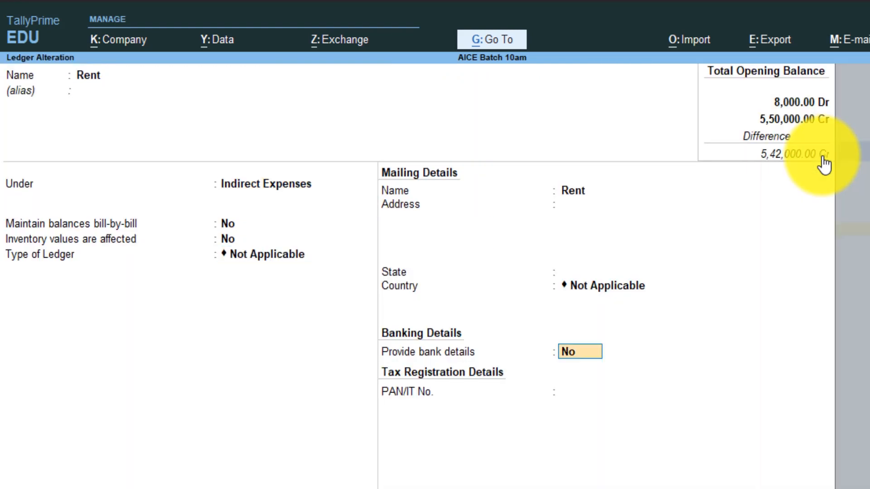
key("Return")
key("Return")
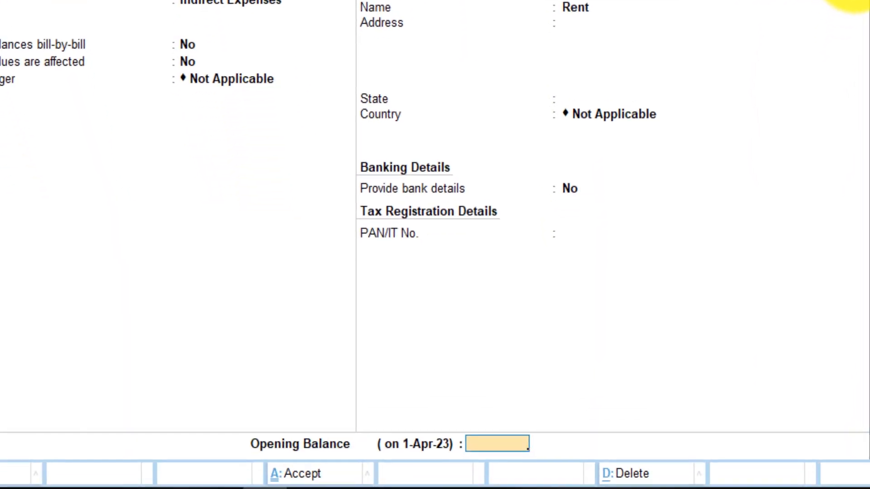
type("7000")
key("Return")
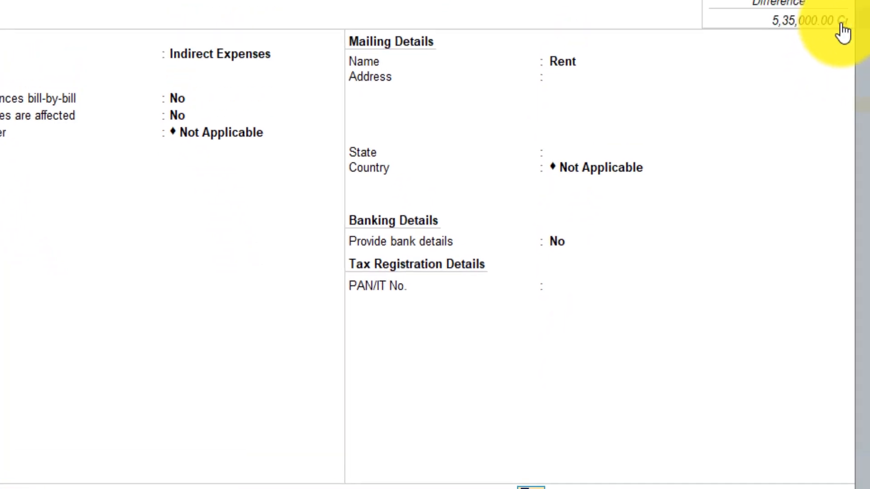
key("Return")
key("Return")
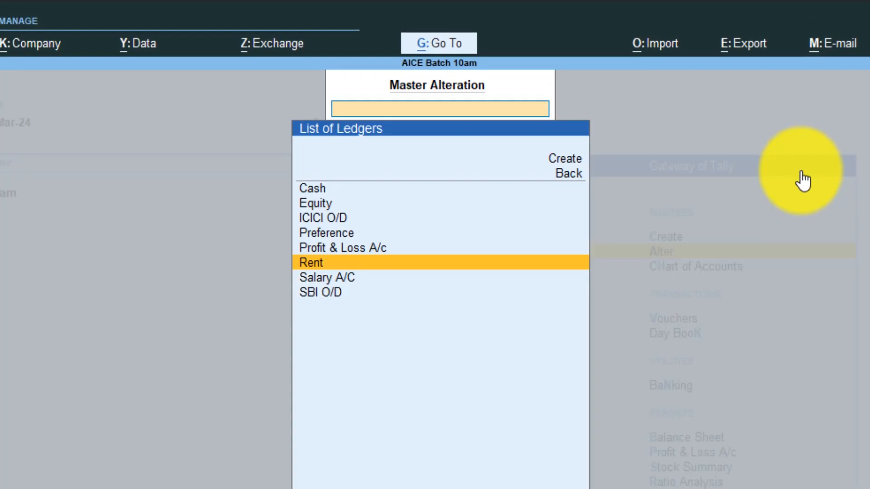
Step: Leave ledger alteration and start a new ledger named Electricity
key("Escape")
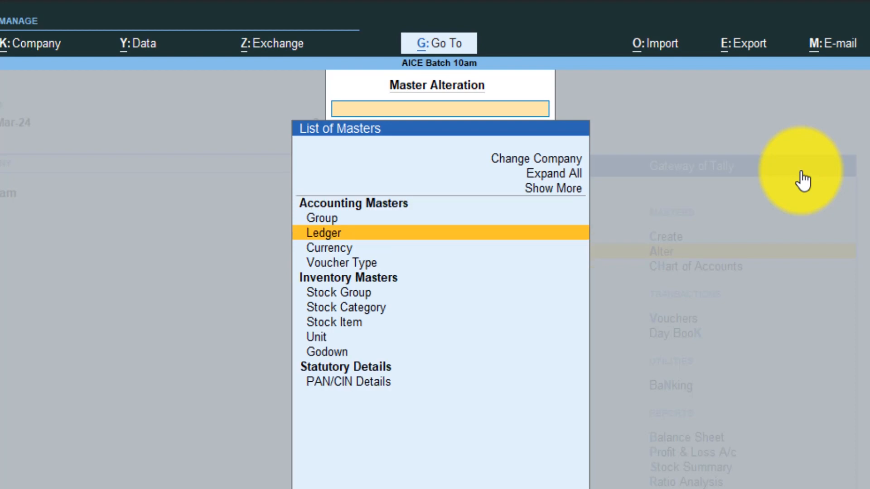
key("Escape")
key("Up")
key("Return")
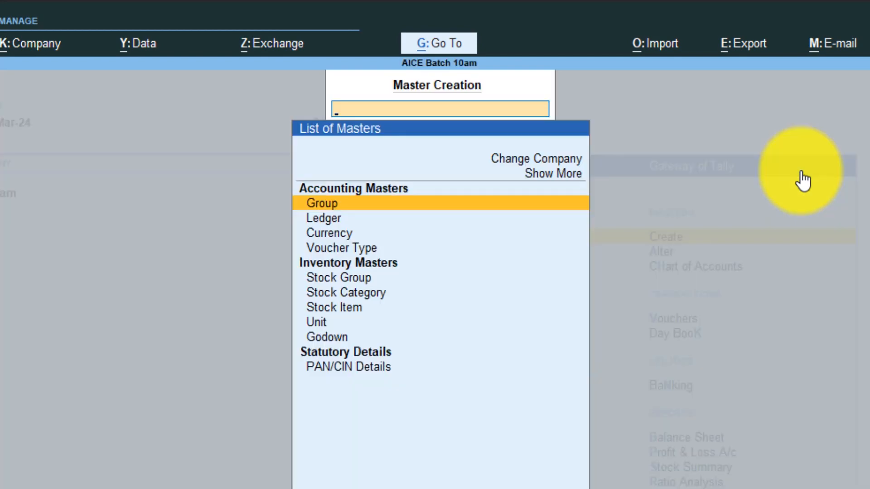
key("Down")
key("Return")
type("E")
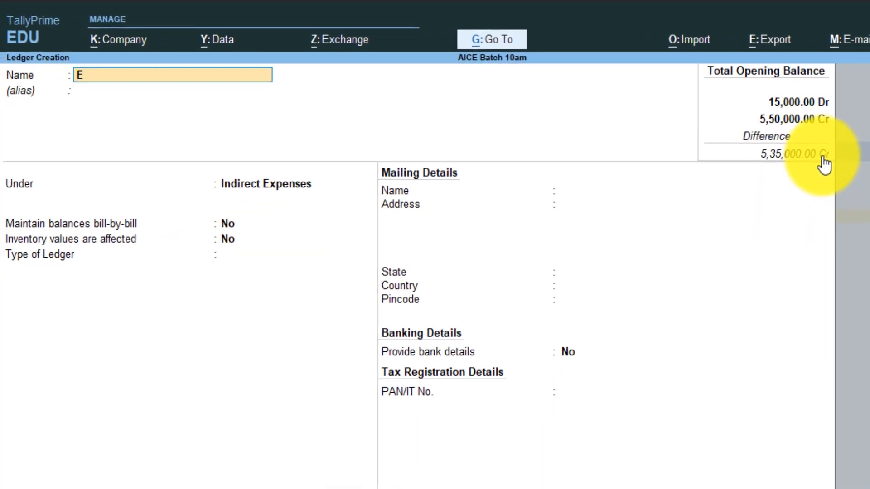
type("lectricity")
key("Return")
key("Return")
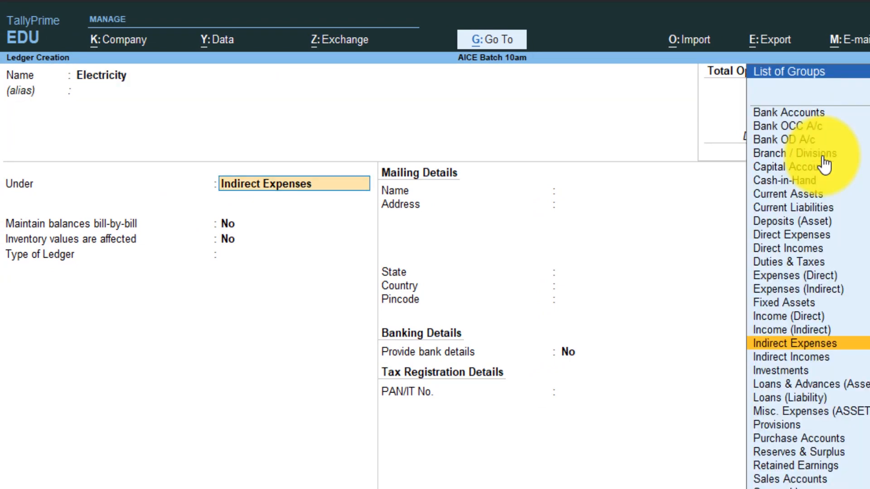
Step: Keep Electricity under Indirect Expenses, enter an opening balance of 5000 Dr, and save the ledger
key("Return")
key("Return")
key("Return")
key("Return")
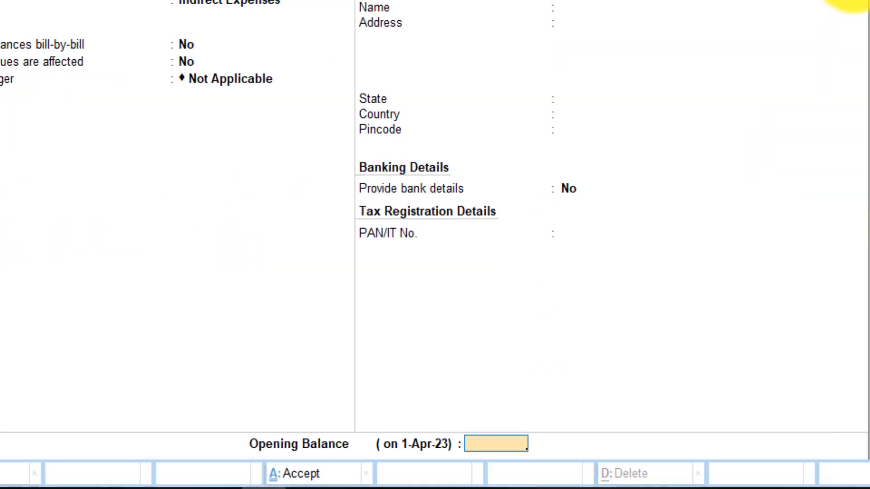
type("5000")
key("Return")
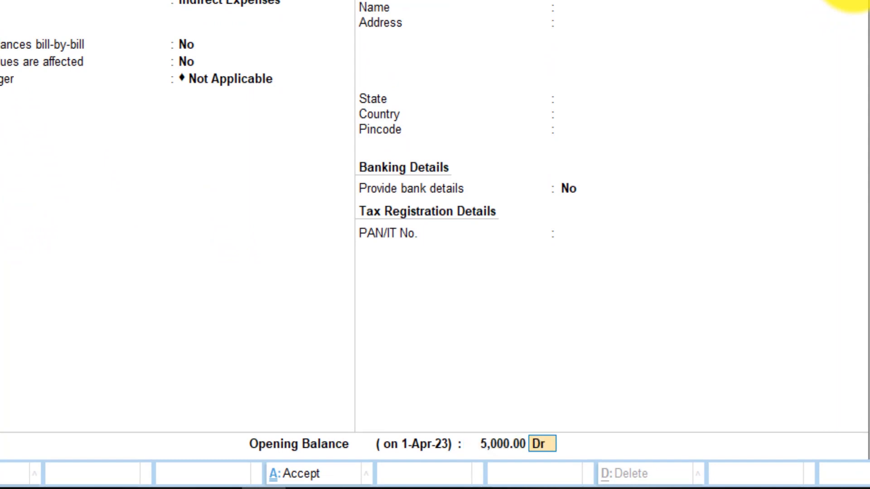
key("Return")
key("y")
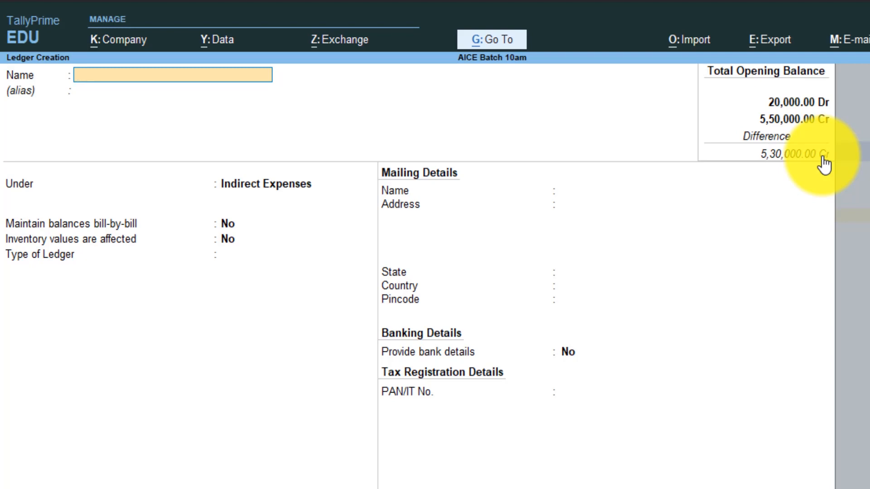
Step: Name the next new ledger Land/Building and place it under Fixed Assets
type("Land/Building")
key("Return")
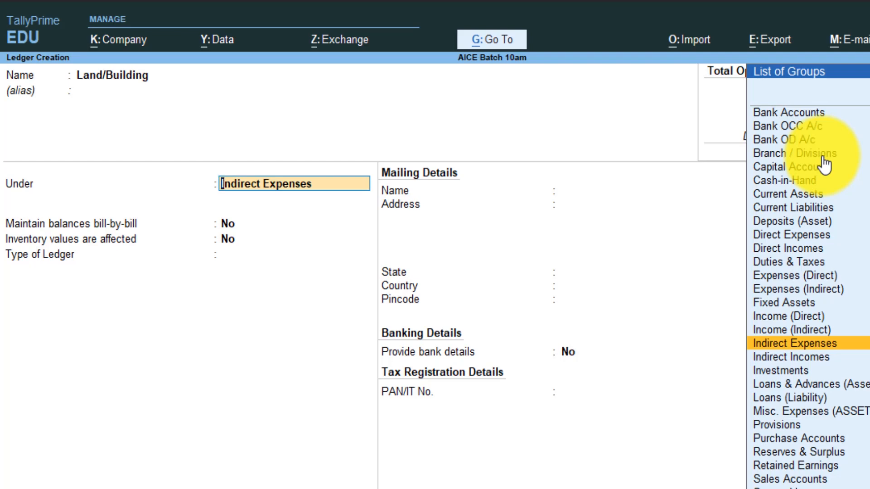
type("Fi")
key("Return")
key("Return")
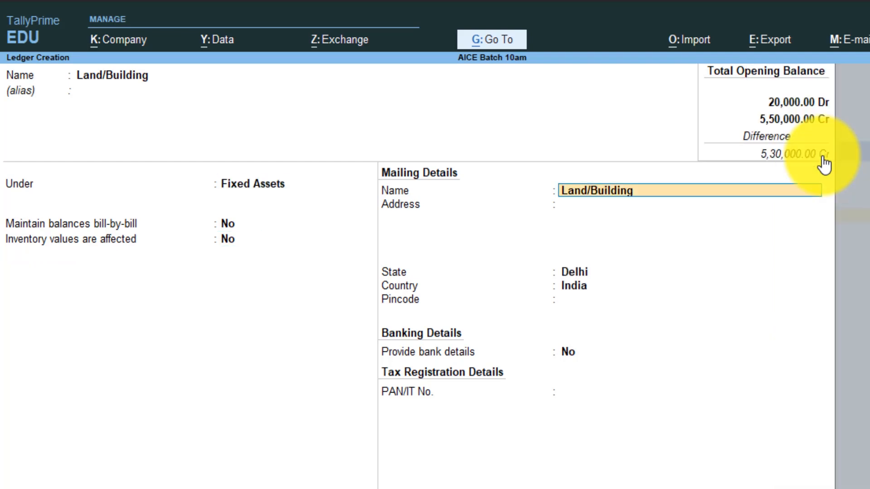
Step: Keep the default mailing and bank details, enter an opening balance of 175000 for Land/Building, and save the ledger
key("Return")
key("Return")
key("Return")
key("Return")
key("Return")
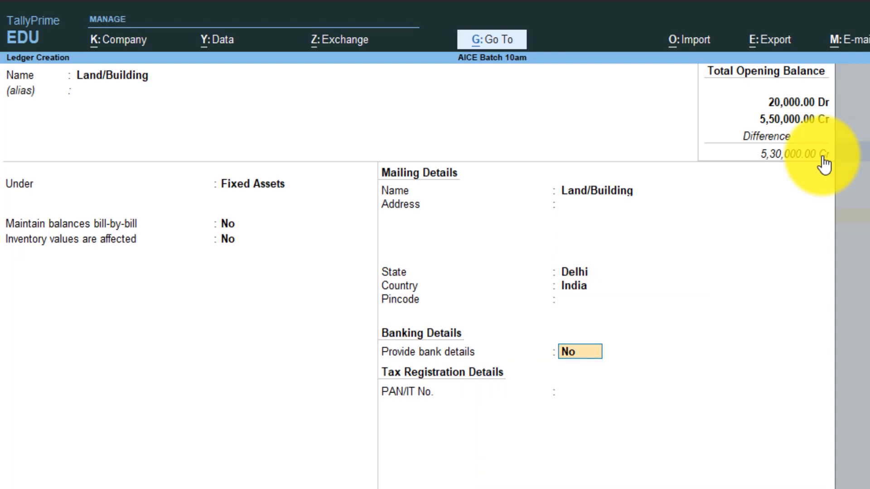
key("Return")
key("Return")
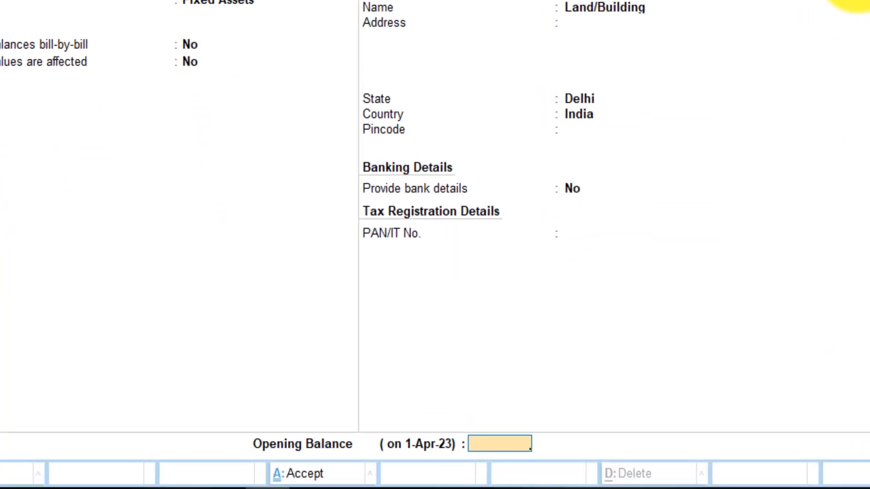
type("175000")
key("Return")
key("Return")
key("Return")
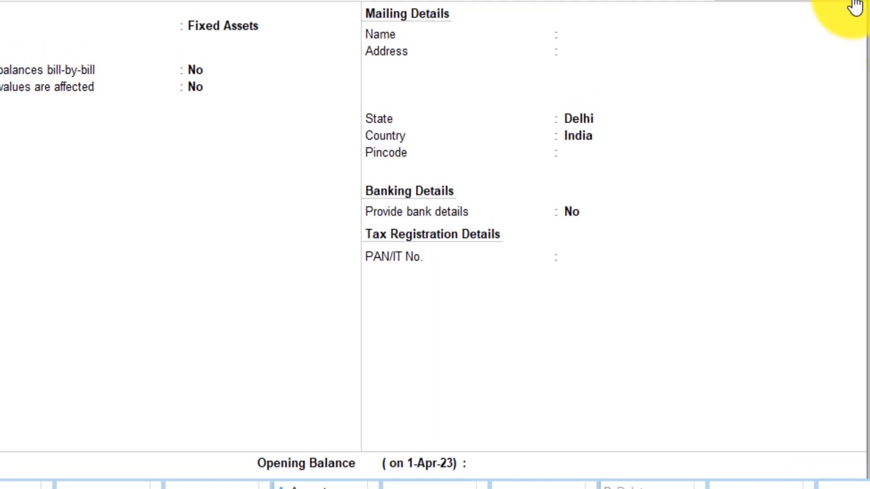
Step: Name the new ledger Computer, keep it under Fixed Assets, and leave its mailing details at their defaults
type("Comp")
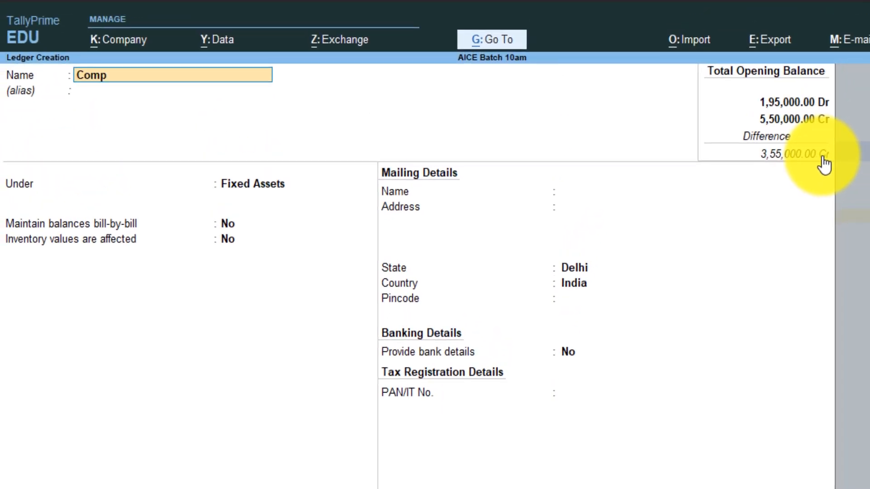
type("uter")
key("Return")
key("Return")
key("Return")
key("Return")
key("Return")
key("Return")
key("Return")
key("Return")
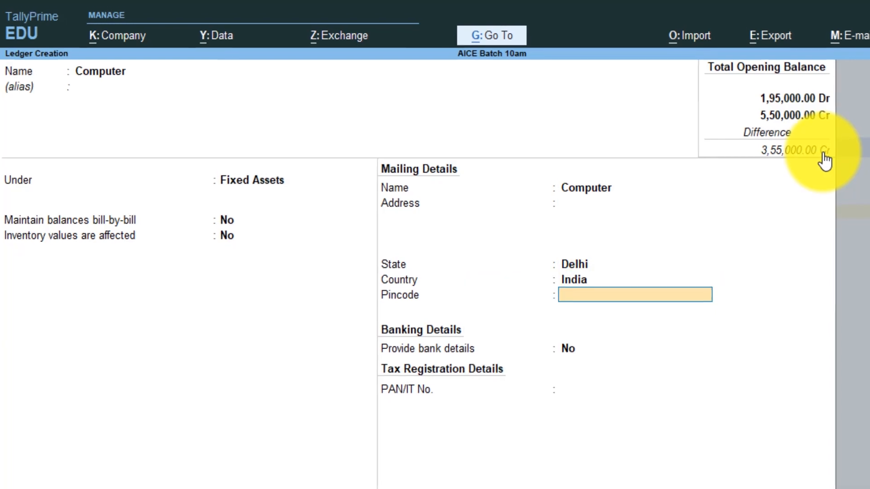
Step: Leave the pincode, bank and tax details unchanged, enter an opening balance of 80000 for Computer, and save the ledger
key("Return")
key("Return")
key("Return")
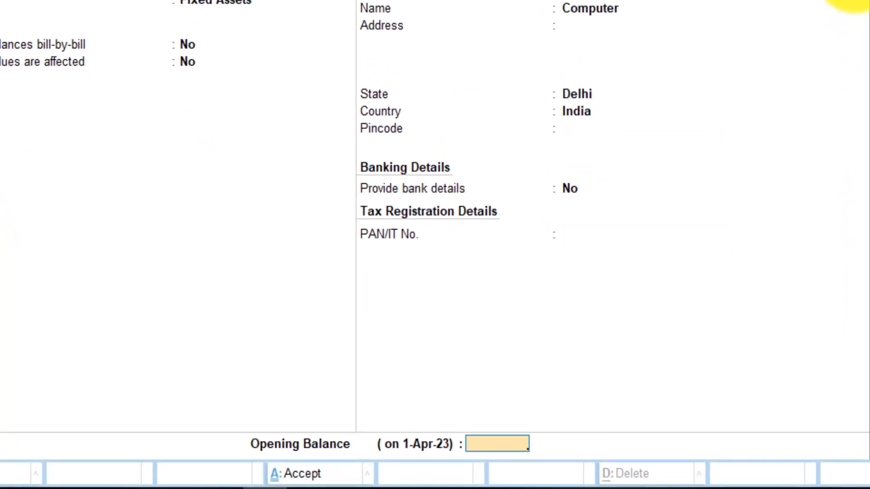
type("80000")
key("Return")
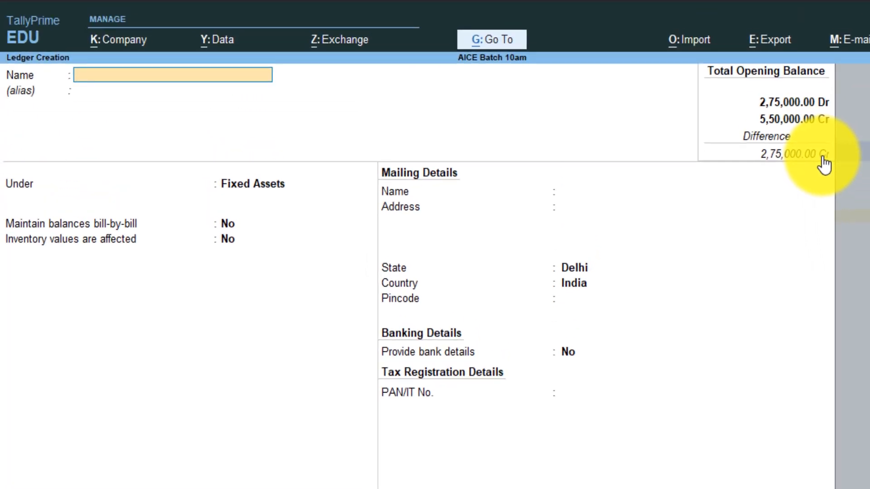
Step: Name the next new ledger Plant & Machinery and keep it under Fixed Assets
type("Plant & Machinery")
key("Return")
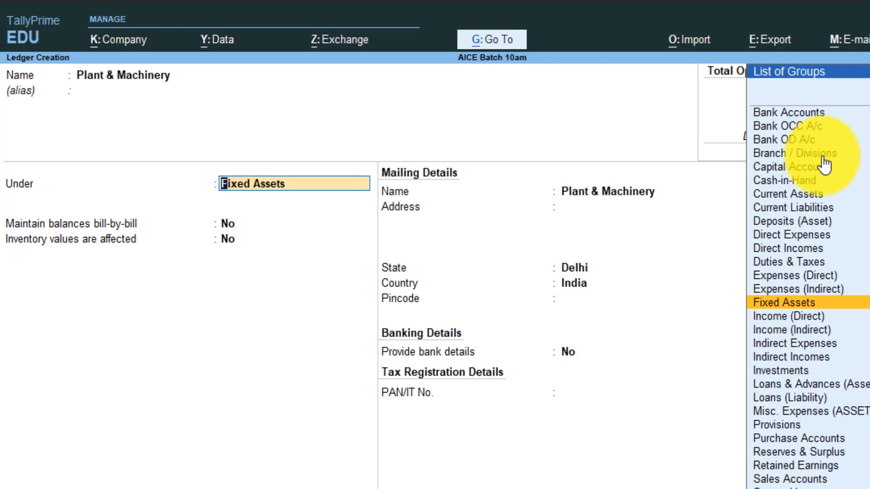
key("Return")
key("Return")
key("Return")
key("Return")
key("Return")
key("Return")
key("Return")
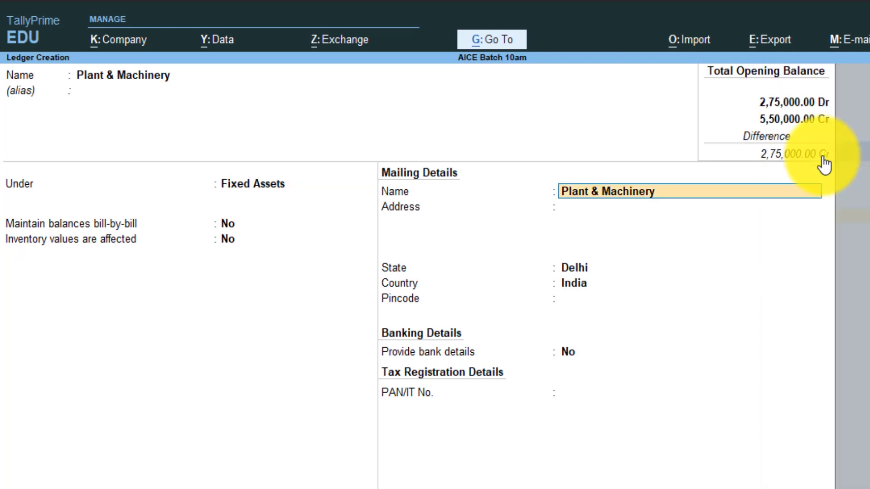
Step: Keep the default mailing and bank details, enter an opening balance of 175000 for Plant & Machinery, and save the ledger
key("Return")
key("Return")
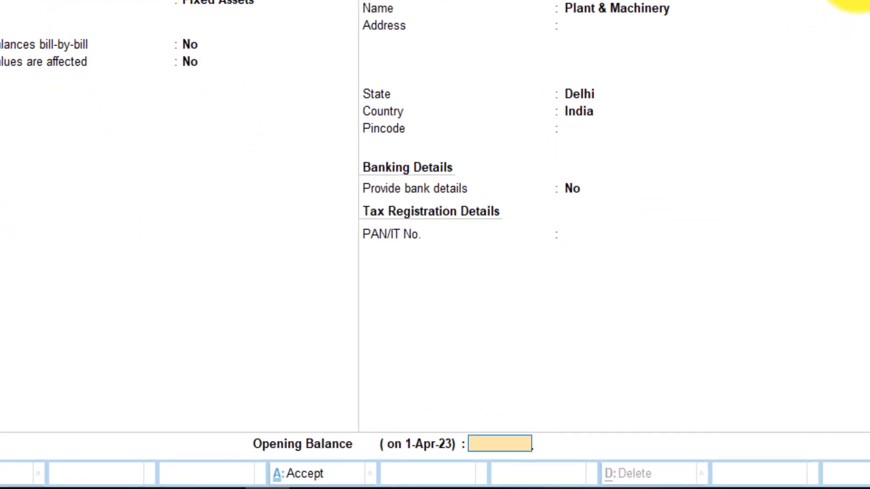
type("175000")
key("Return")
key("Return")
key("Return")
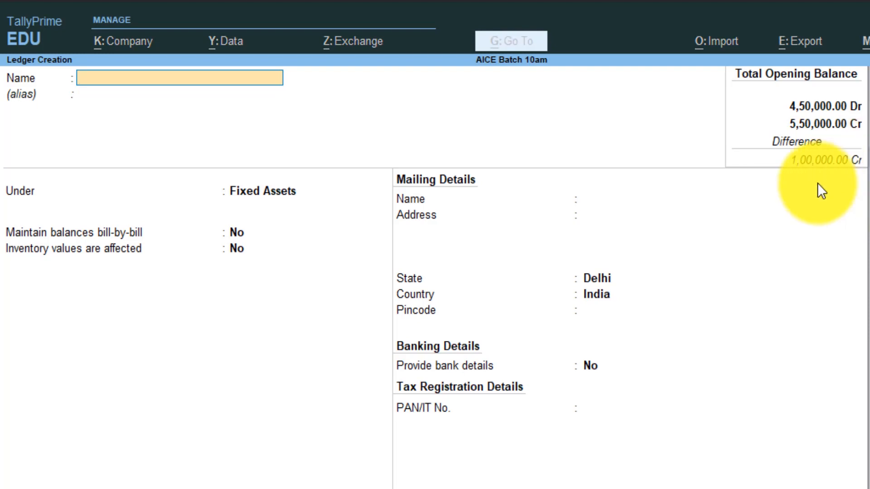
Step: Leave ledger creation and open the existing Cash ledger for alteration
key("Escape")
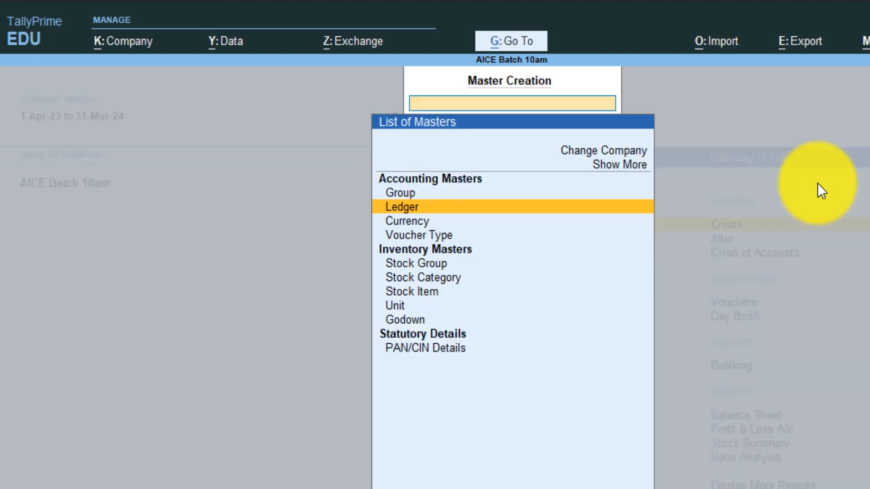
key("Escape")
key("Down")
key("Return")
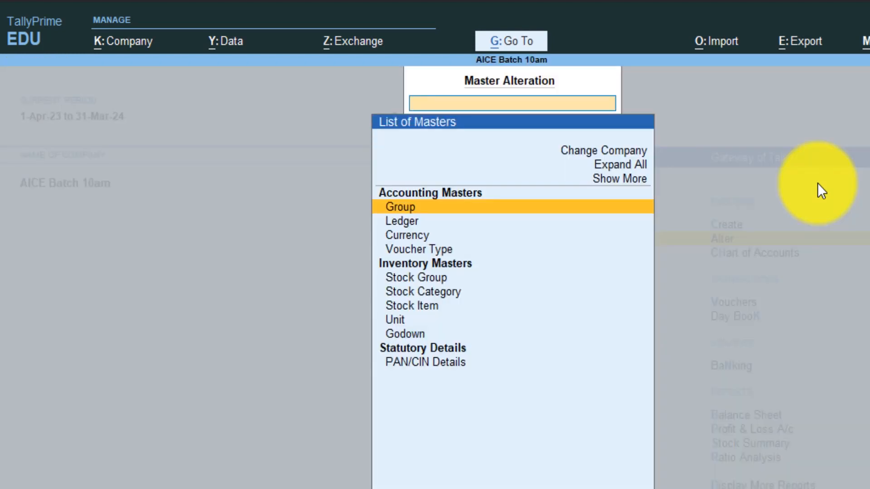
key("Down")
key("Return")
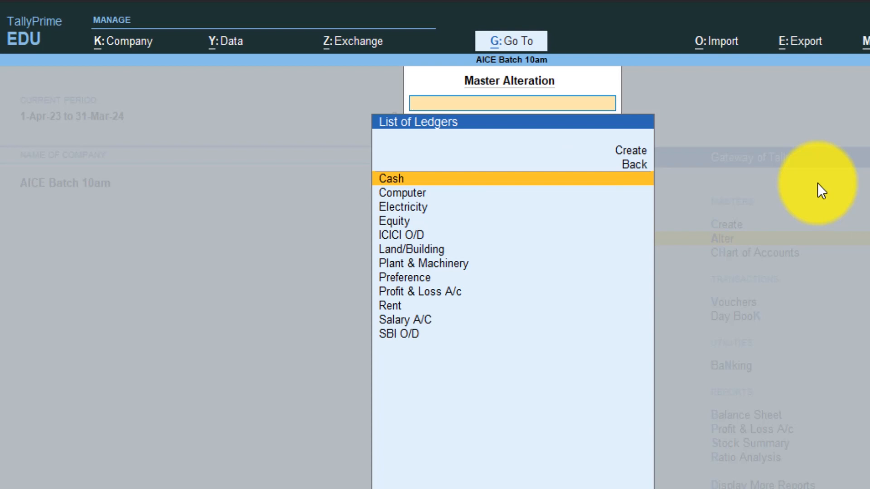
key("Return")
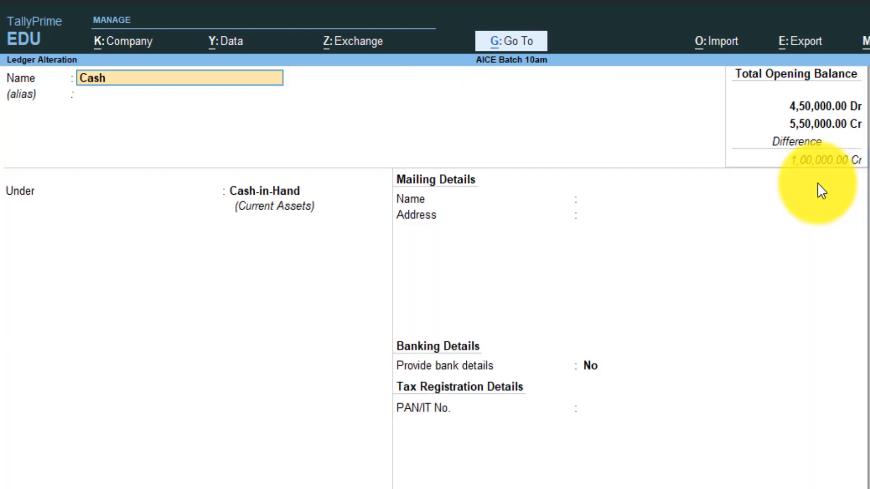
Step: Keep the Cash ledger's other details, set its opening balance to 49500 Dr, and save the ledger
key("Return")
key("Return")
key("Return")
key("Return")
key("Return")
key("Return")
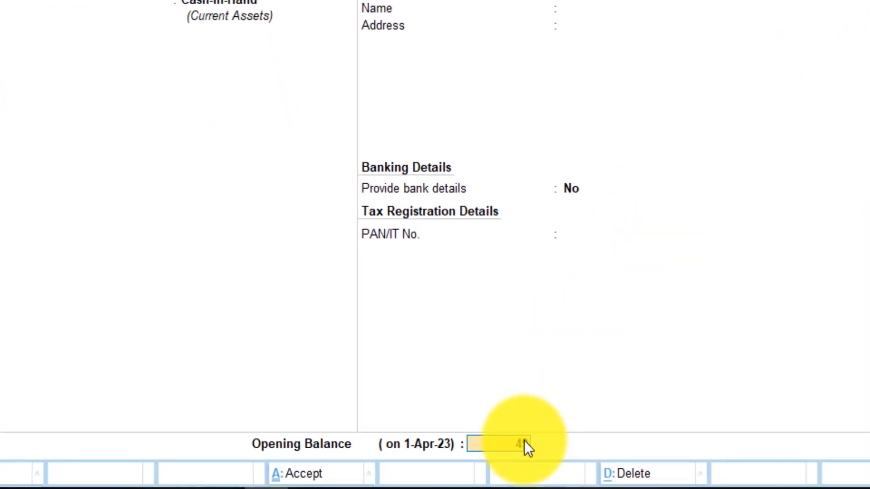
type("49500")
key("Return")
key("Return")
key("Return")
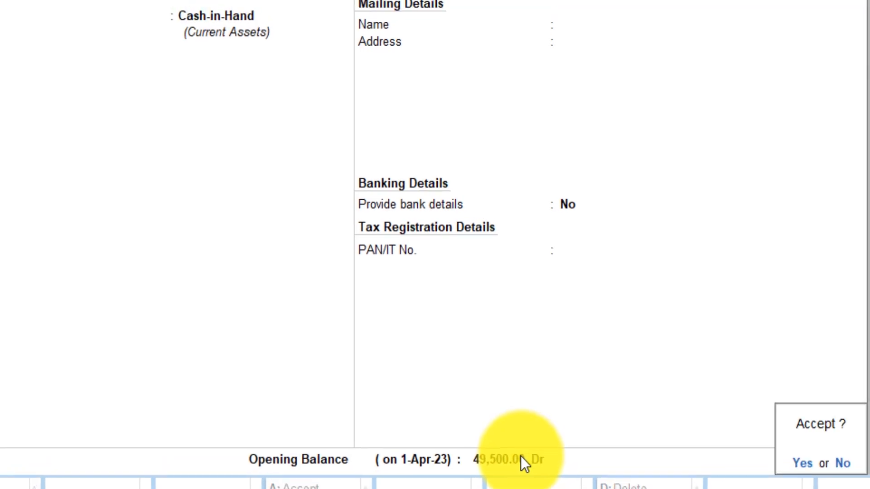